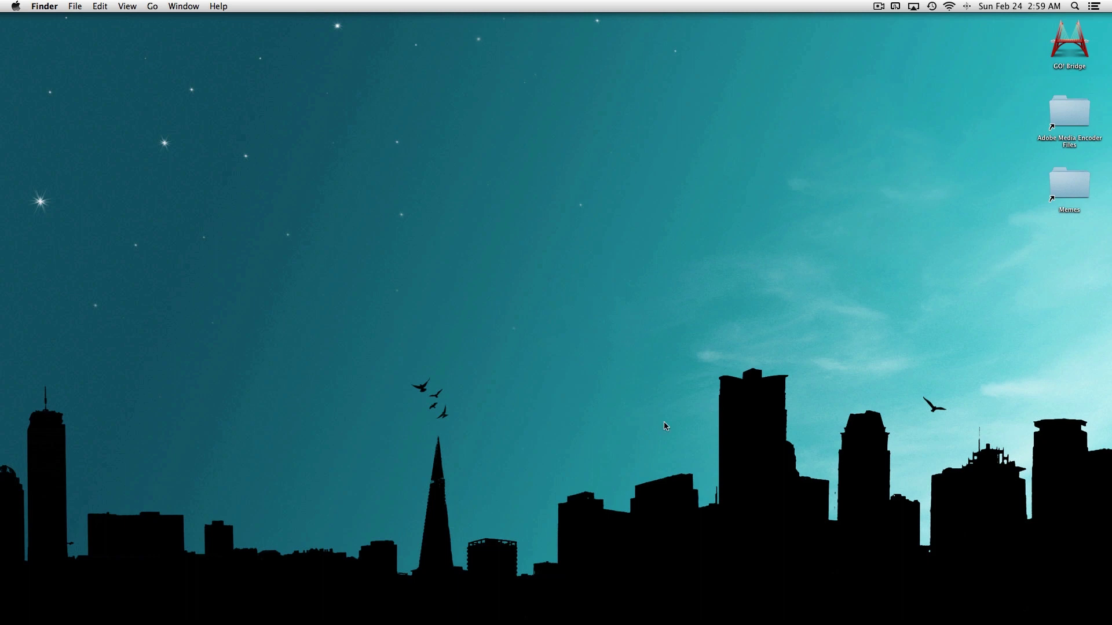
Scrub through the text animation and add Comp 1 to the render queue
{"action": "left_click", "coordinate": [953, 599]}
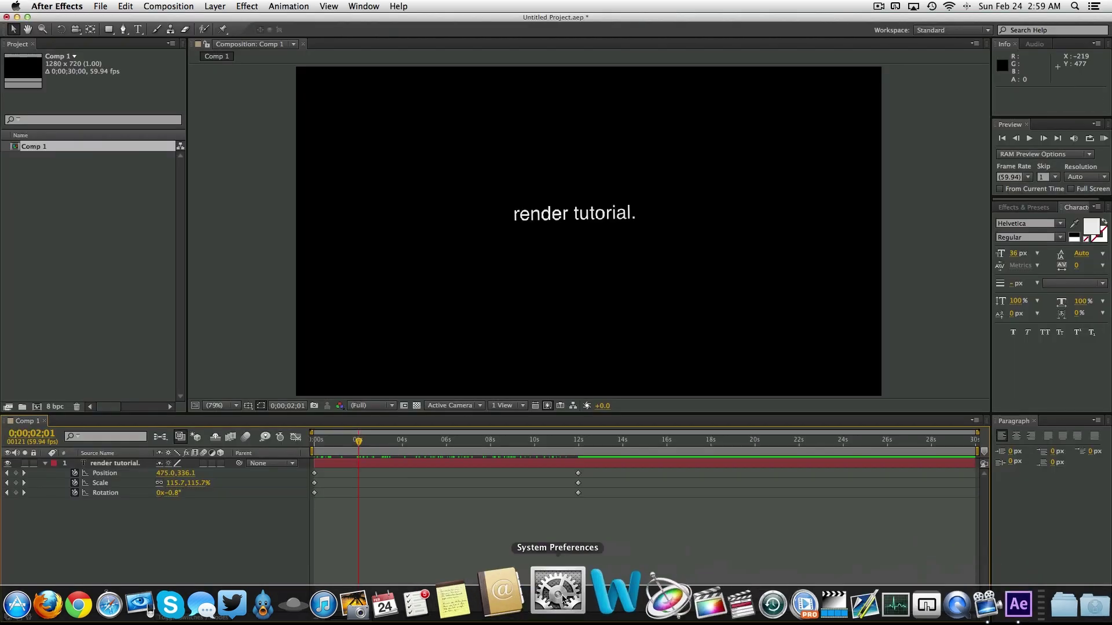
{"action": "left_click_drag", "start_coordinate": [358, 441], "coordinate": [571, 442]}
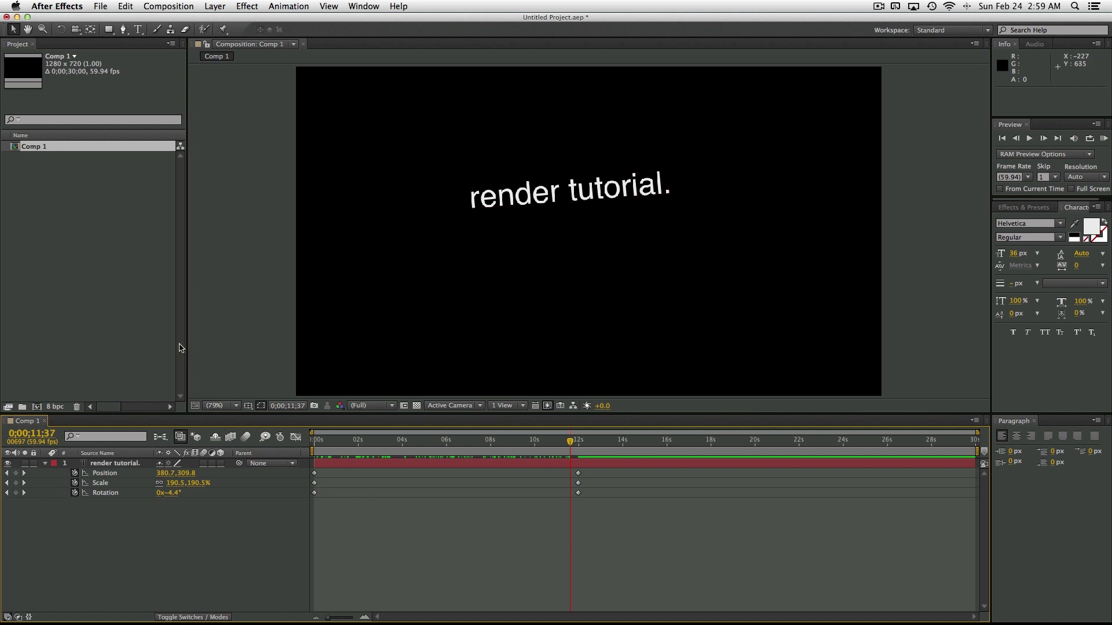
{"action": "left_click", "coordinate": [101, 6]}
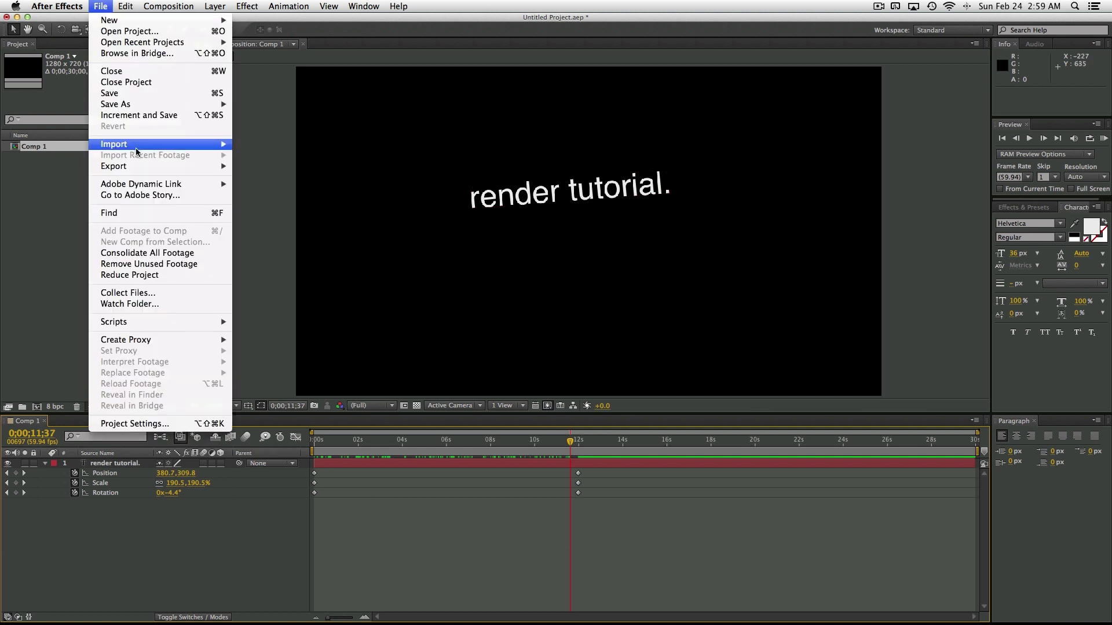
{"action": "mouse_move", "coordinate": [137, 166]}
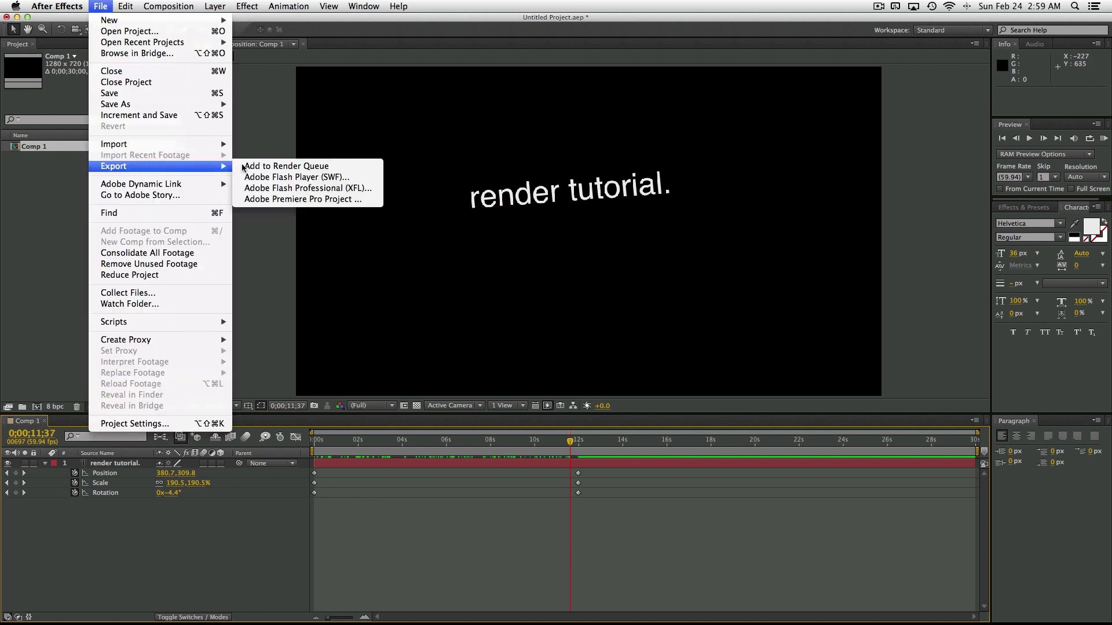
{"action": "left_click", "coordinate": [277, 168]}
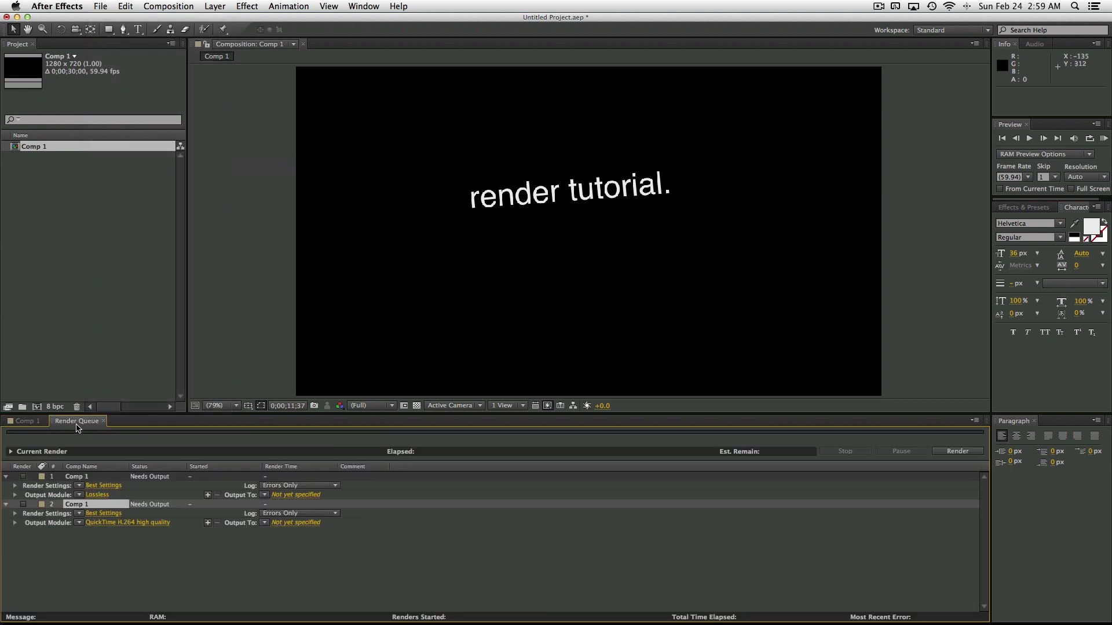
Delete the extra Lossless render item, leaving one Comp 1 item, and open its Best Settings
{"action": "left_click", "coordinate": [79, 477]}
{"action": "key", "text": "Delete"}
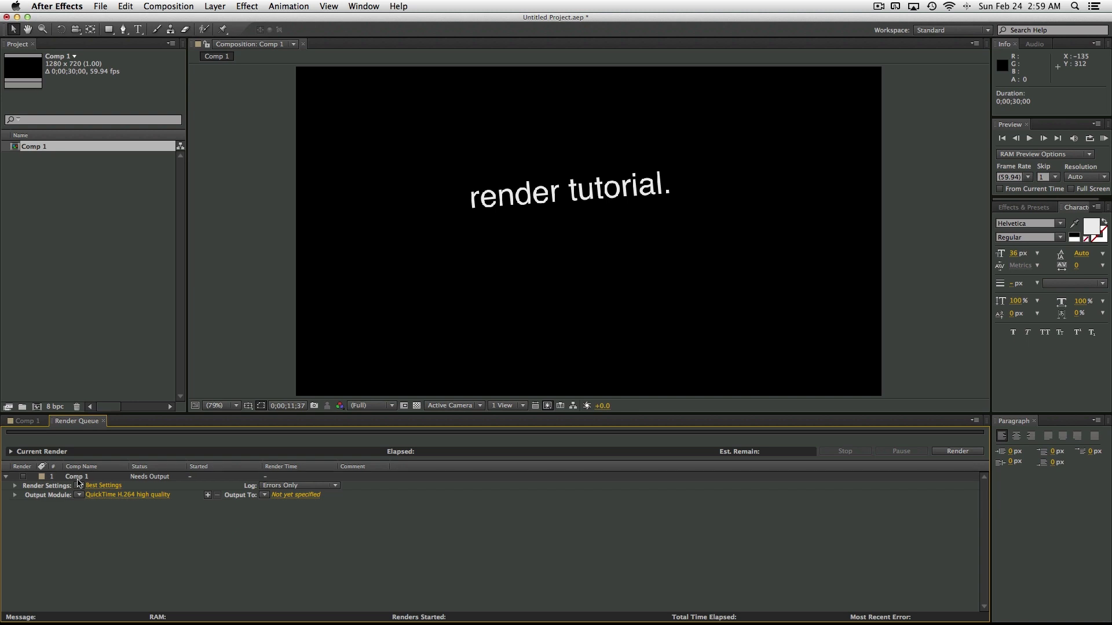
{"action": "left_click", "coordinate": [77, 479]}
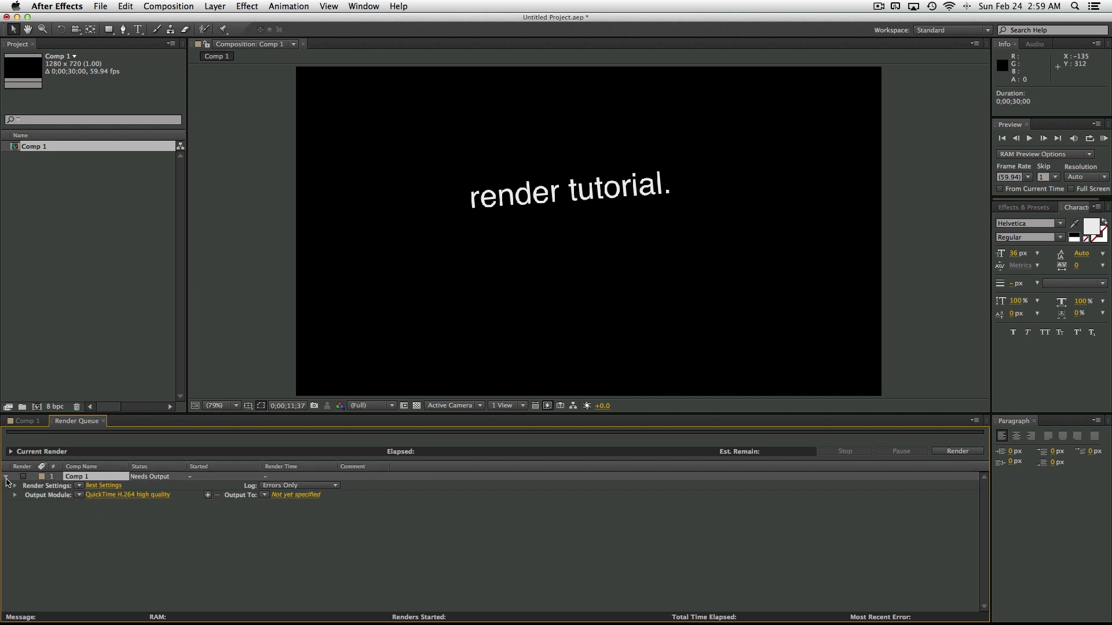
{"action": "left_click", "coordinate": [7, 477]}
{"action": "left_click", "coordinate": [6, 477]}
{"action": "left_click", "coordinate": [81, 524]}
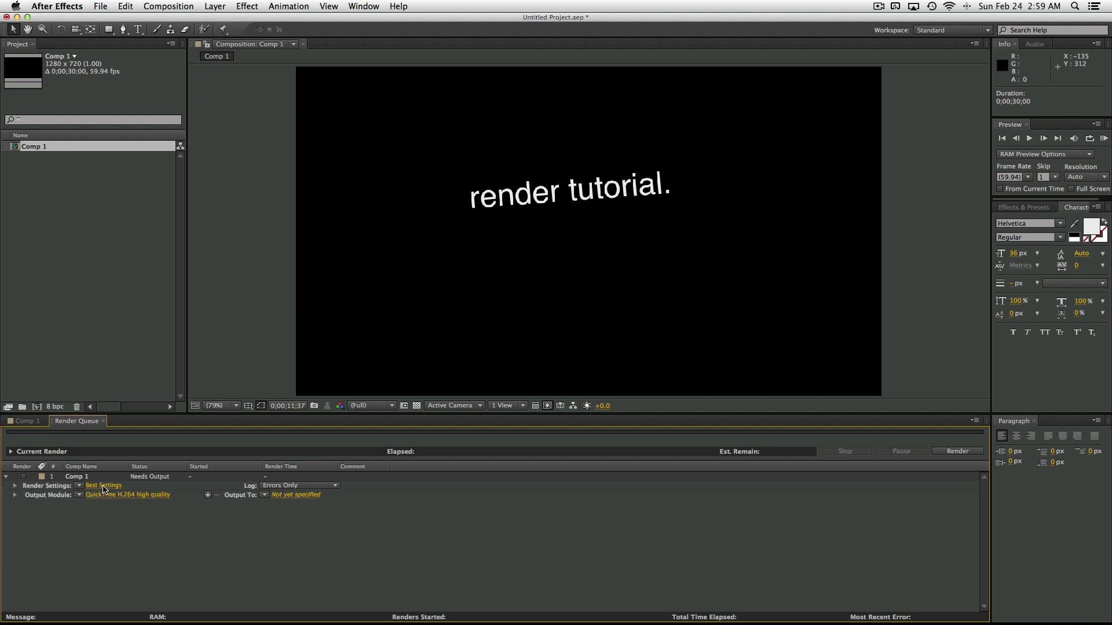
{"action": "left_click", "coordinate": [117, 487]}
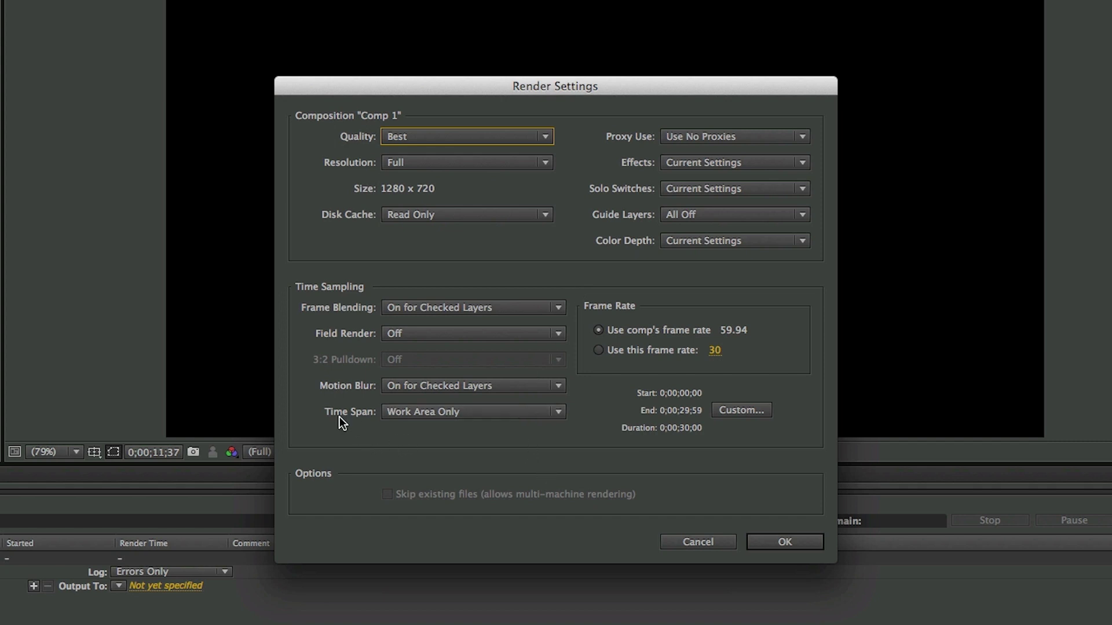
{"action": "left_click", "coordinate": [460, 412]}
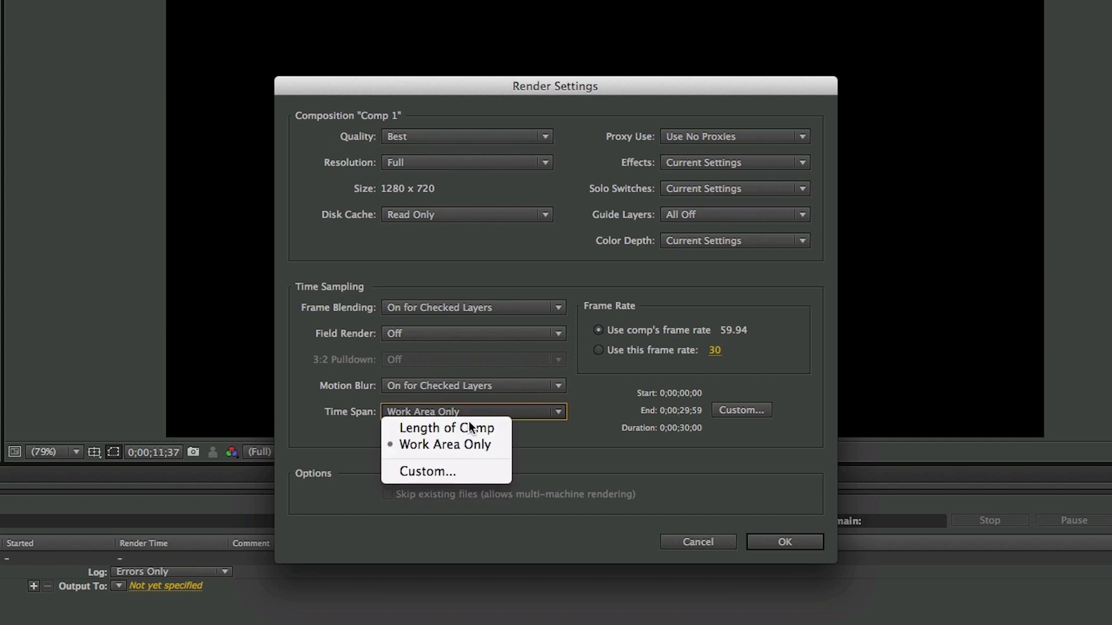
{"action": "left_click", "coordinate": [524, 434]}
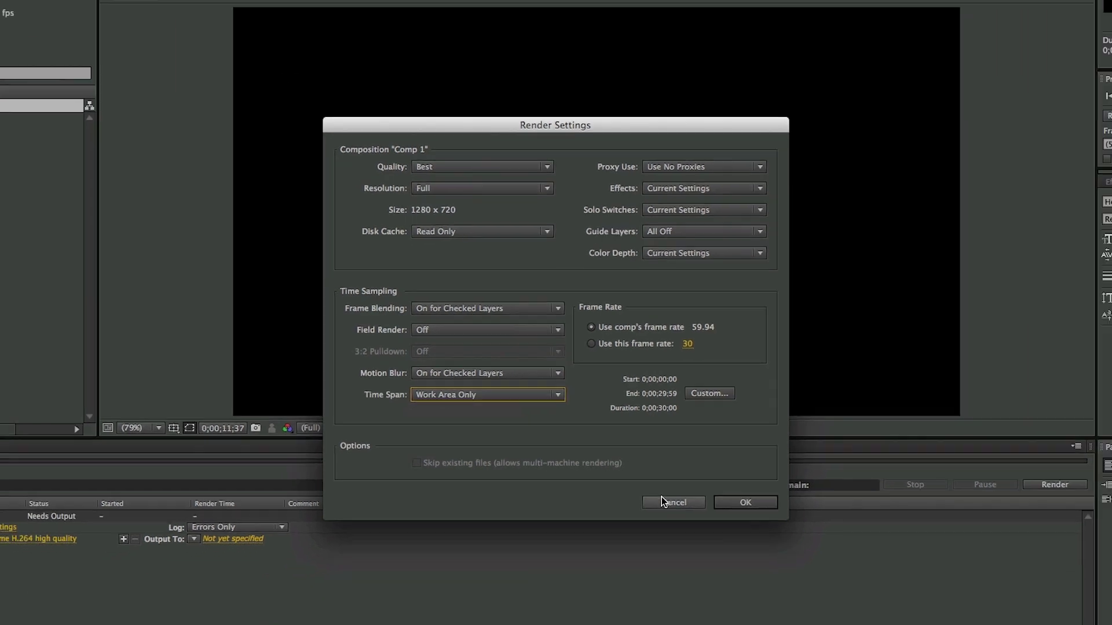
Shorten Comp 1's work area to 12 seconds, spanning 0;00;10;23 to 0;00;22;21
{"action": "left_click", "coordinate": [698, 541]}
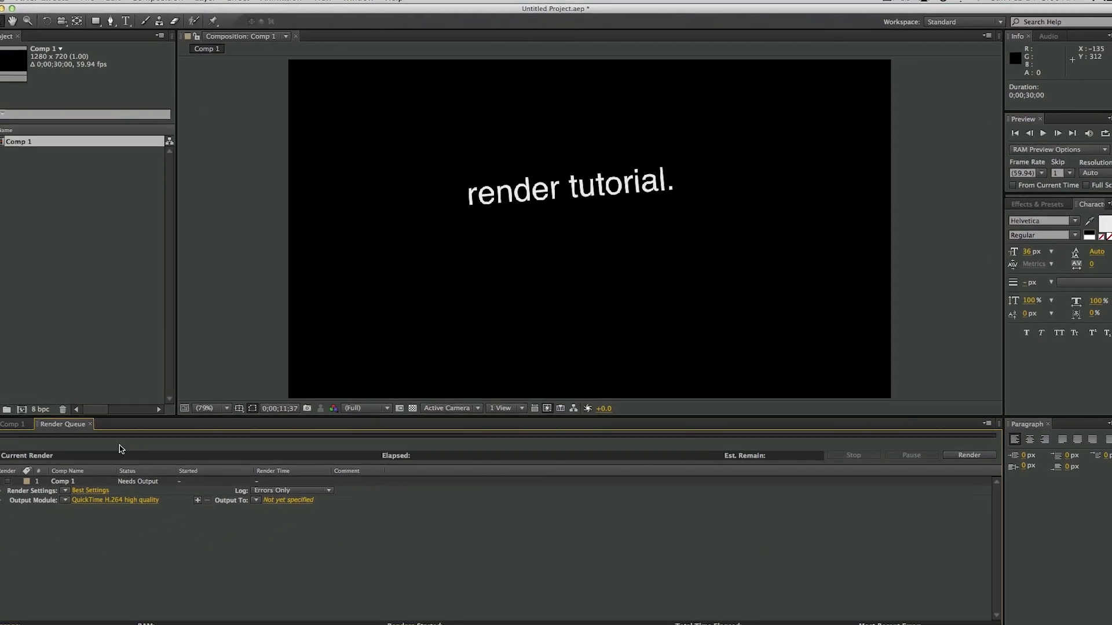
{"action": "left_click", "coordinate": [12, 425]}
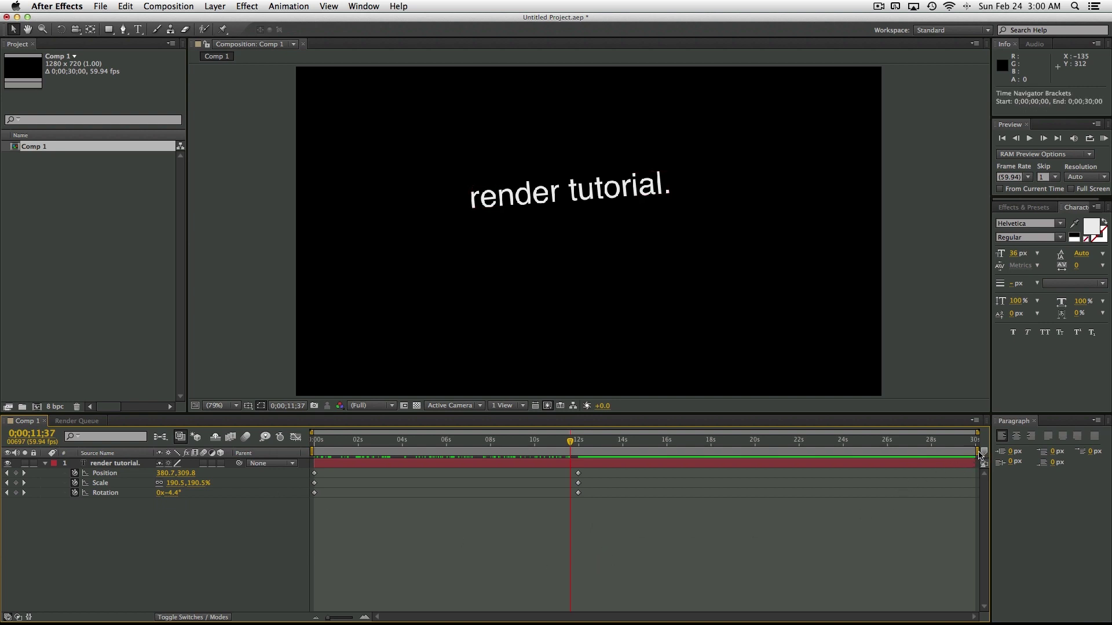
{"action": "left_click_drag", "start_coordinate": [982, 454], "coordinate": [581, 455]}
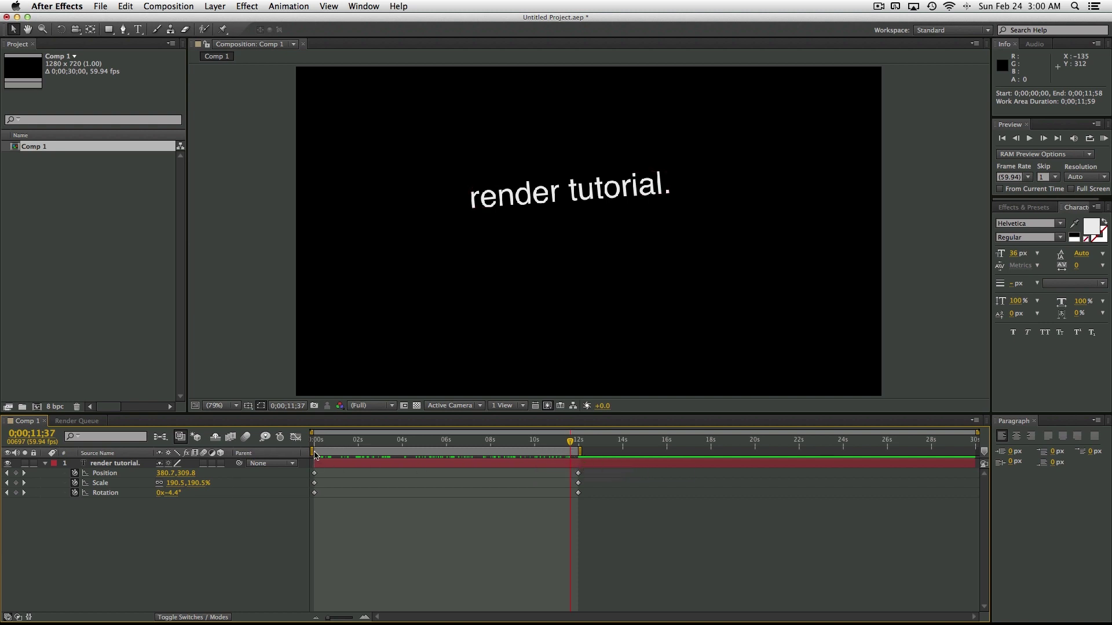
{"action": "left_click_drag", "start_coordinate": [316, 456], "coordinate": [545, 457]}
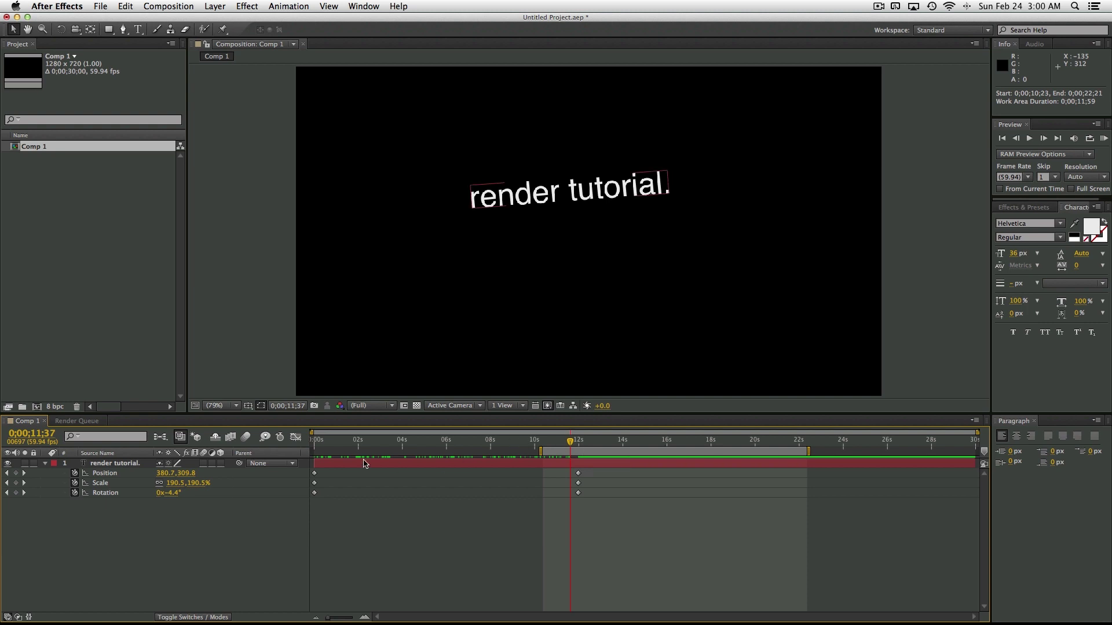
{"action": "left_click", "coordinate": [76, 420]}
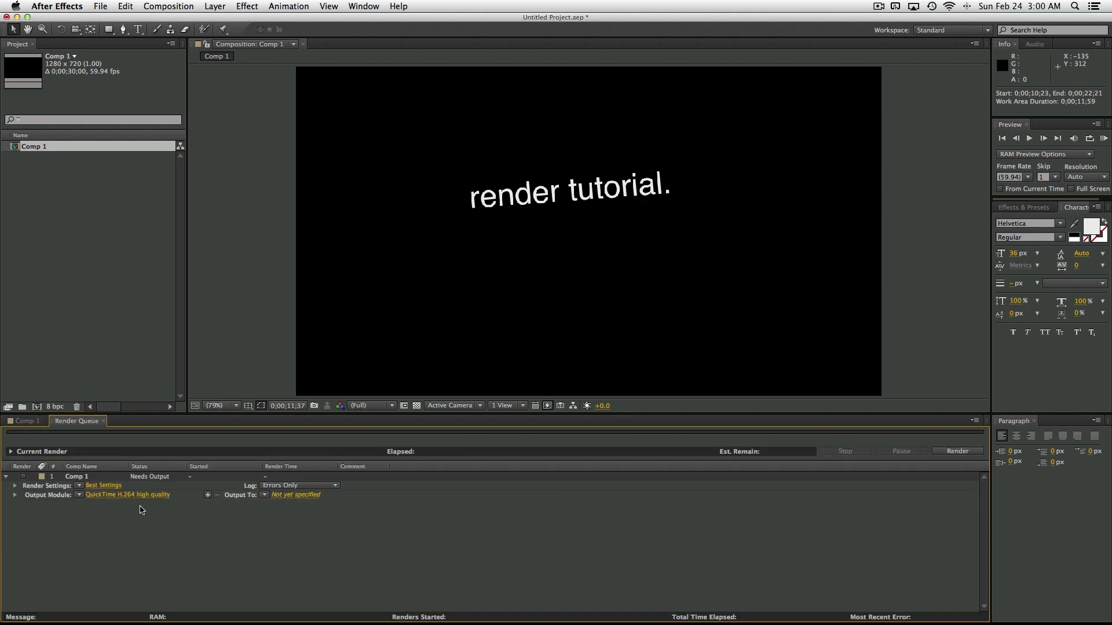
Set Comp 1's render settings to a custom output frame rate of 29.97 fps
{"action": "left_click", "coordinate": [110, 486]}
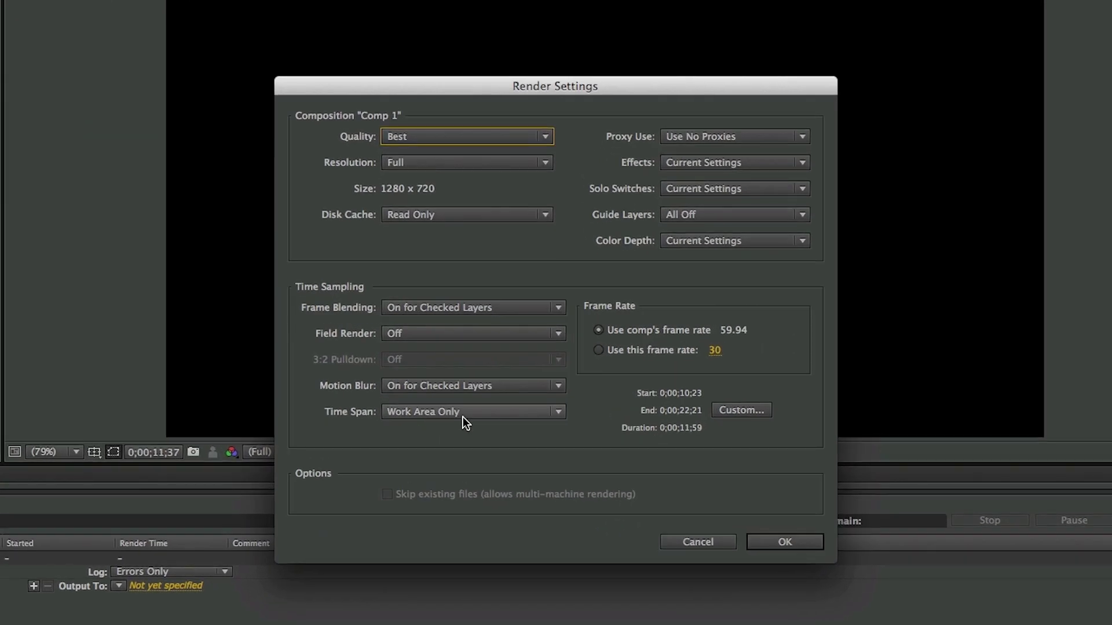
{"action": "left_click", "coordinate": [599, 352]}
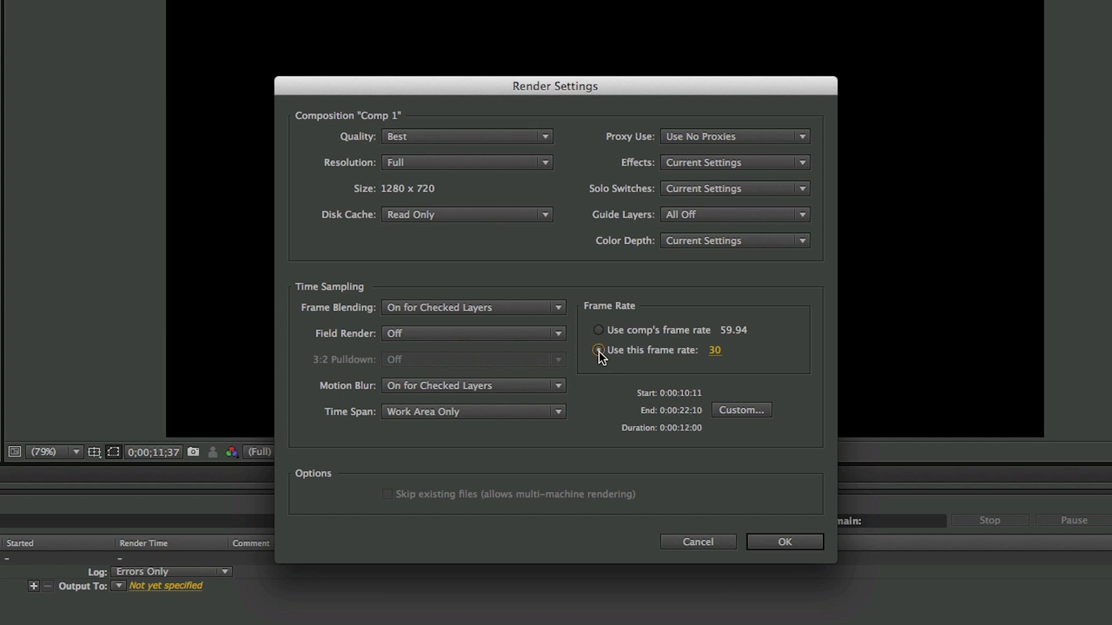
{"action": "left_click", "coordinate": [715, 351]}
{"action": "type", "text": "29.97"}
{"action": "left_click", "coordinate": [597, 383]}
{"action": "left_click", "coordinate": [780, 542]}
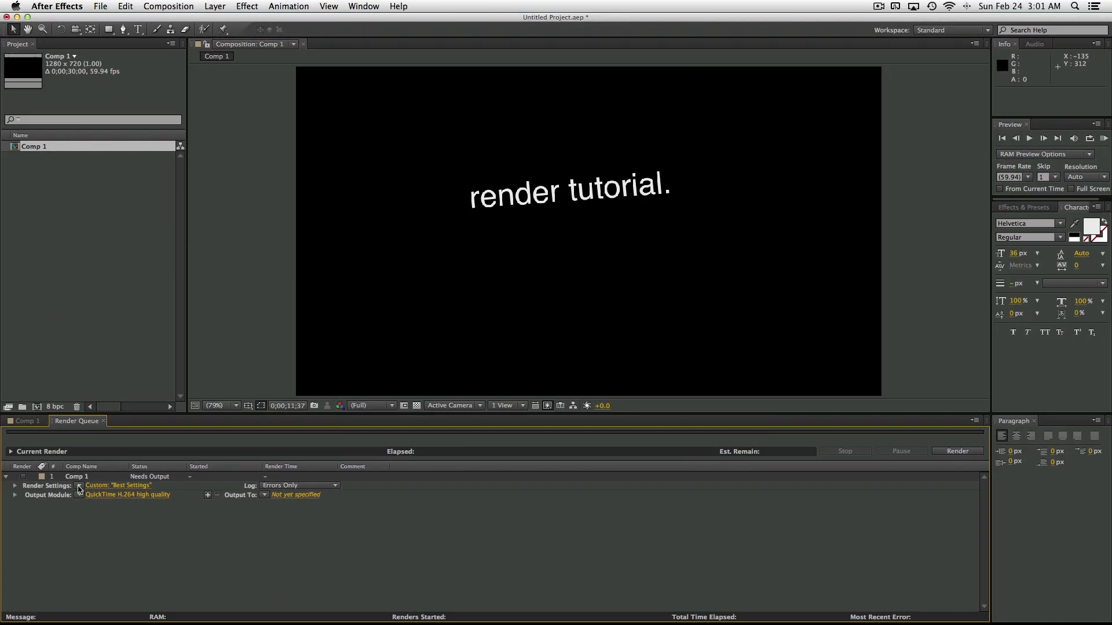
Create the render settings template 'Best Settings 29.97' and make it the Movie Default
{"action": "left_click", "coordinate": [80, 487]}
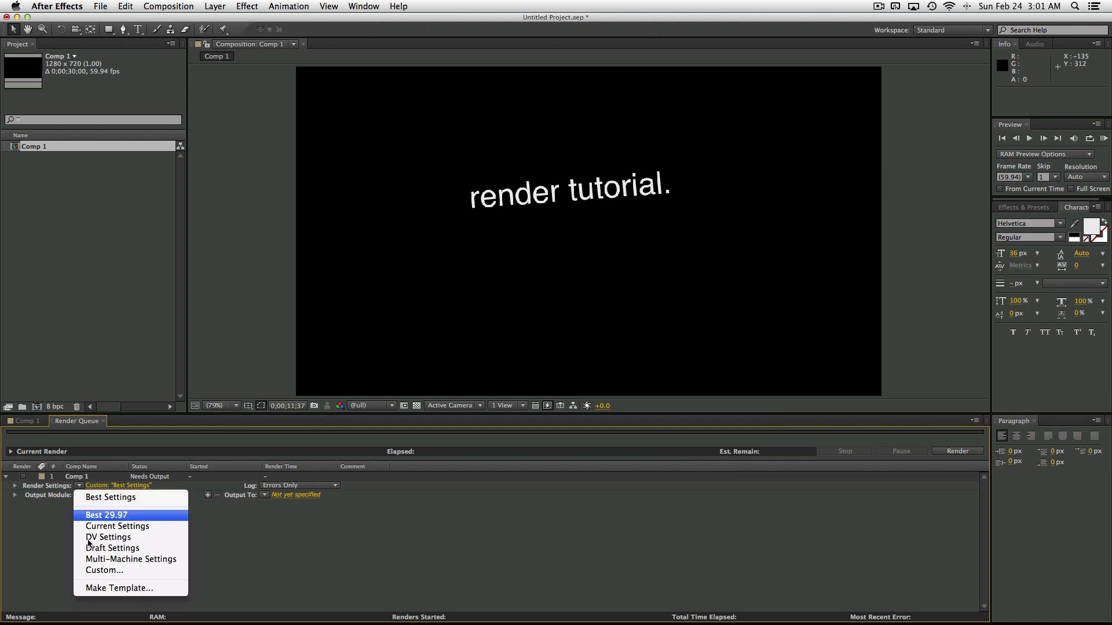
{"action": "left_click", "coordinate": [105, 588]}
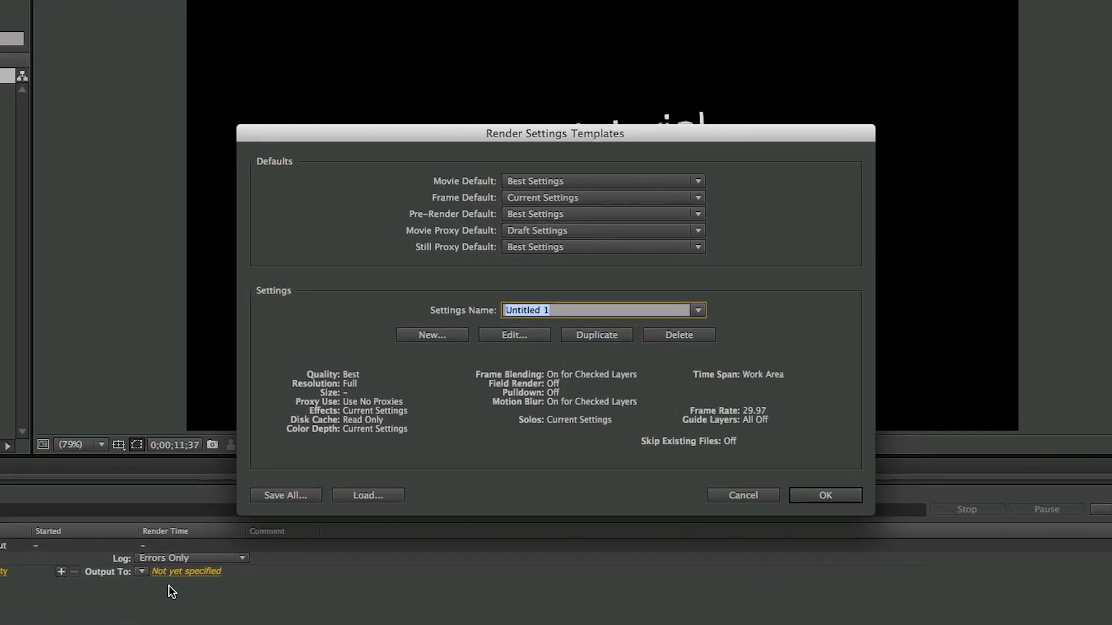
{"action": "type", "text": "Best SEtti"}
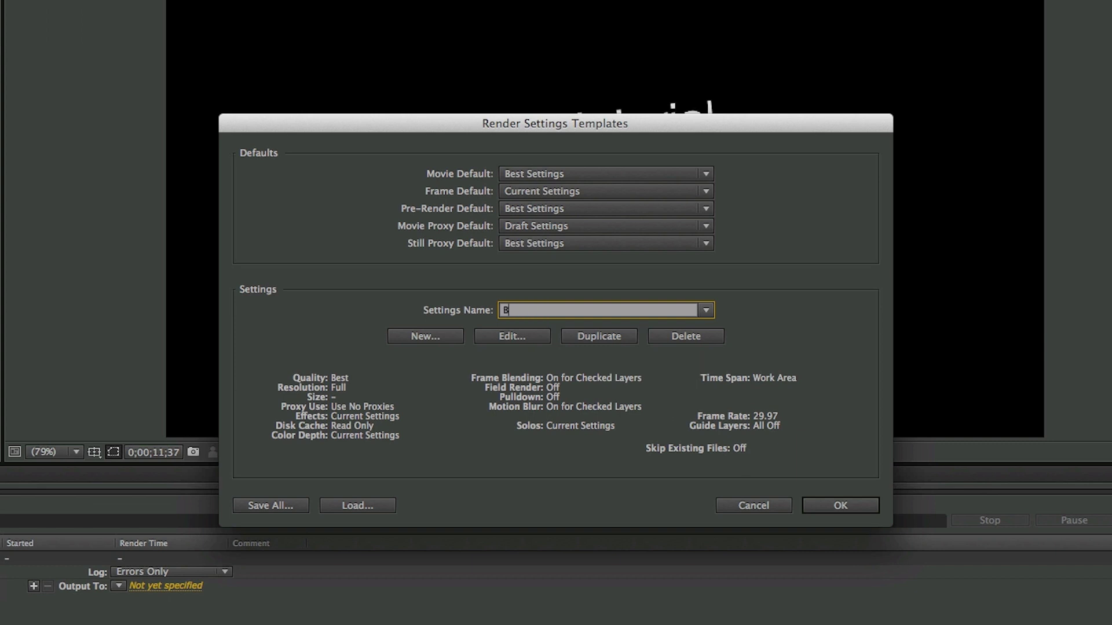
{"action": "key", "text": "BackSpace"}
{"action": "key", "text": "BackSpace"}
{"action": "key", "text": "BackSpace"}
{"action": "key", "text": "BackSpace"}
{"action": "type", "text": "ettings 29.97"}
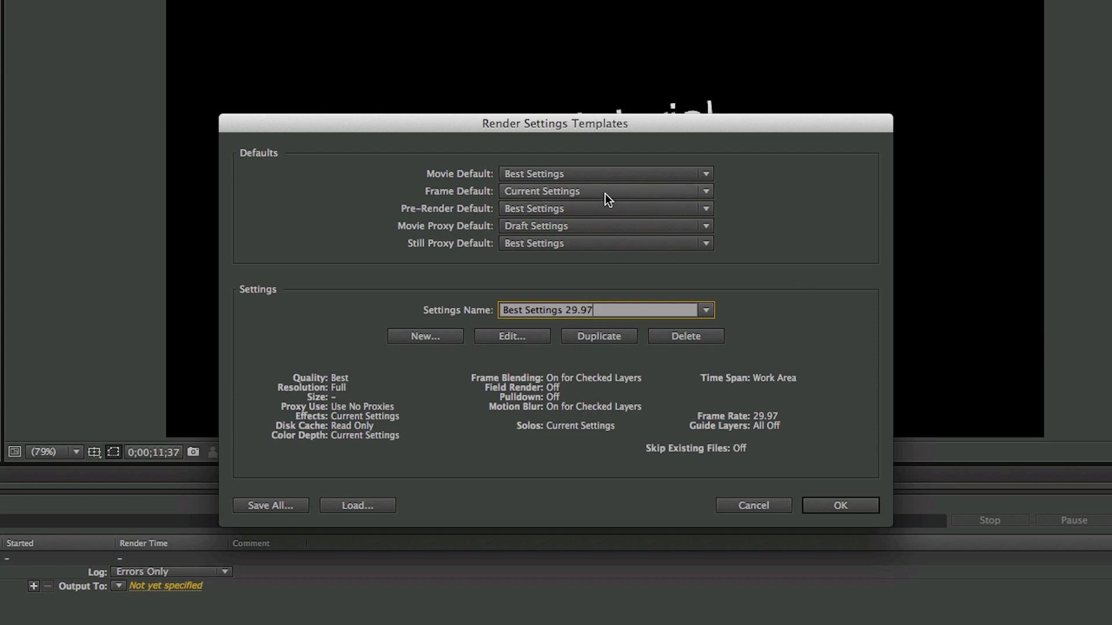
{"action": "left_click", "coordinate": [584, 175]}
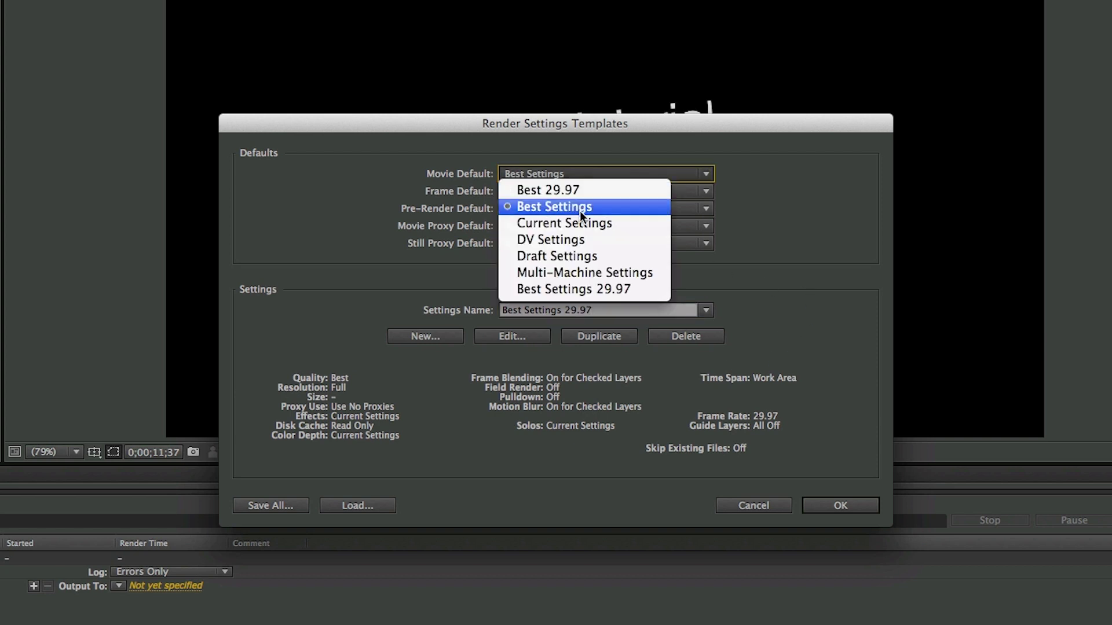
{"action": "left_click", "coordinate": [570, 290]}
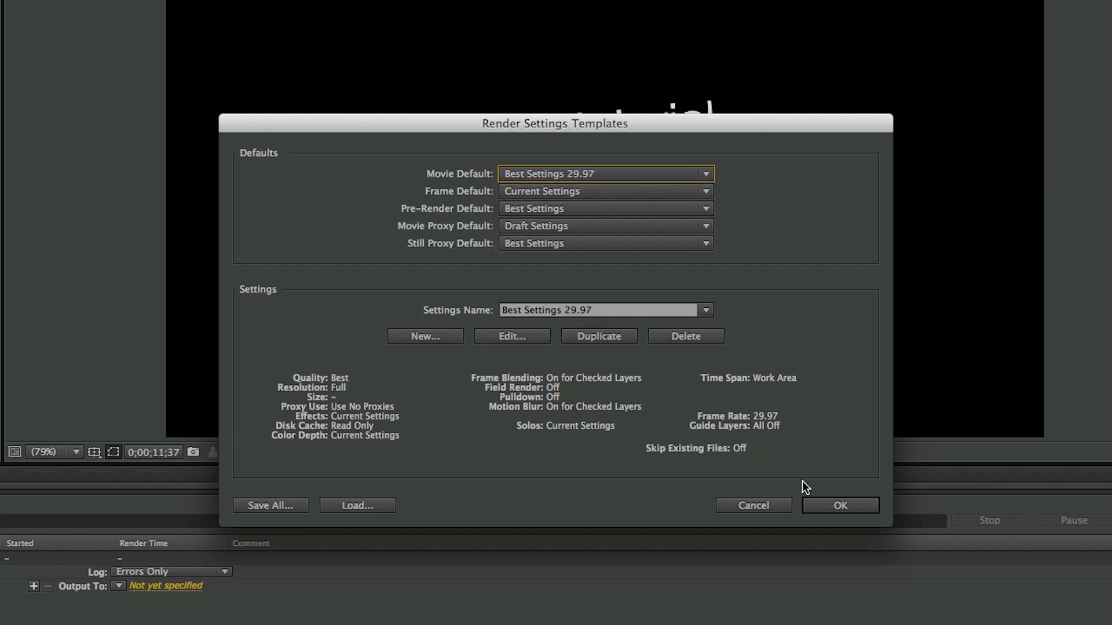
Apply the template changes and switch the output module format to QuickTime
{"action": "left_click", "coordinate": [850, 506]}
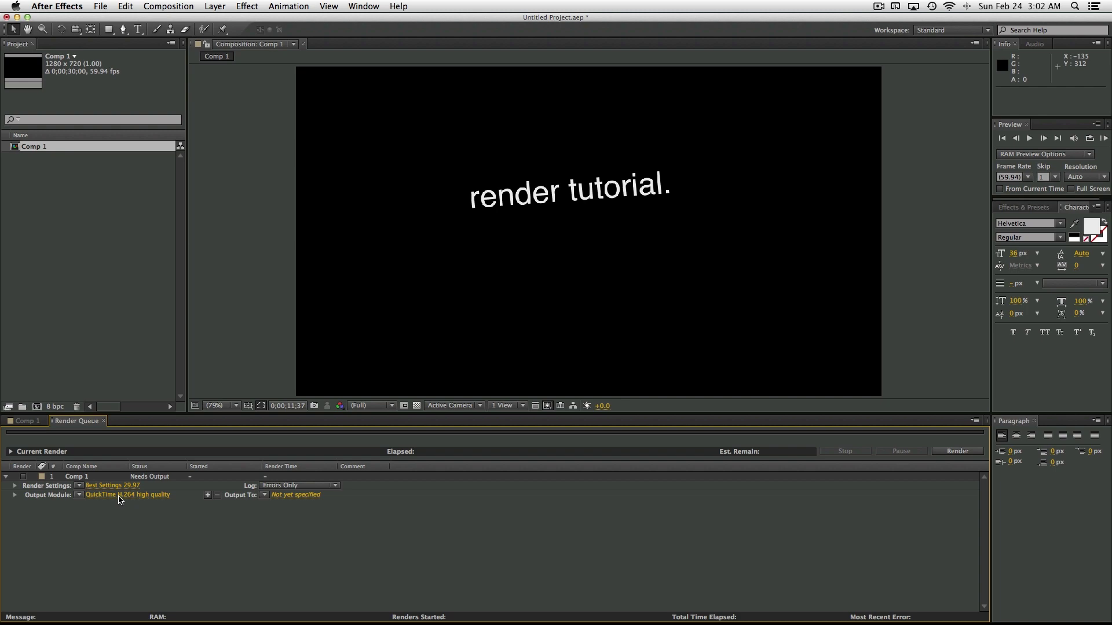
{"action": "left_click", "coordinate": [119, 497]}
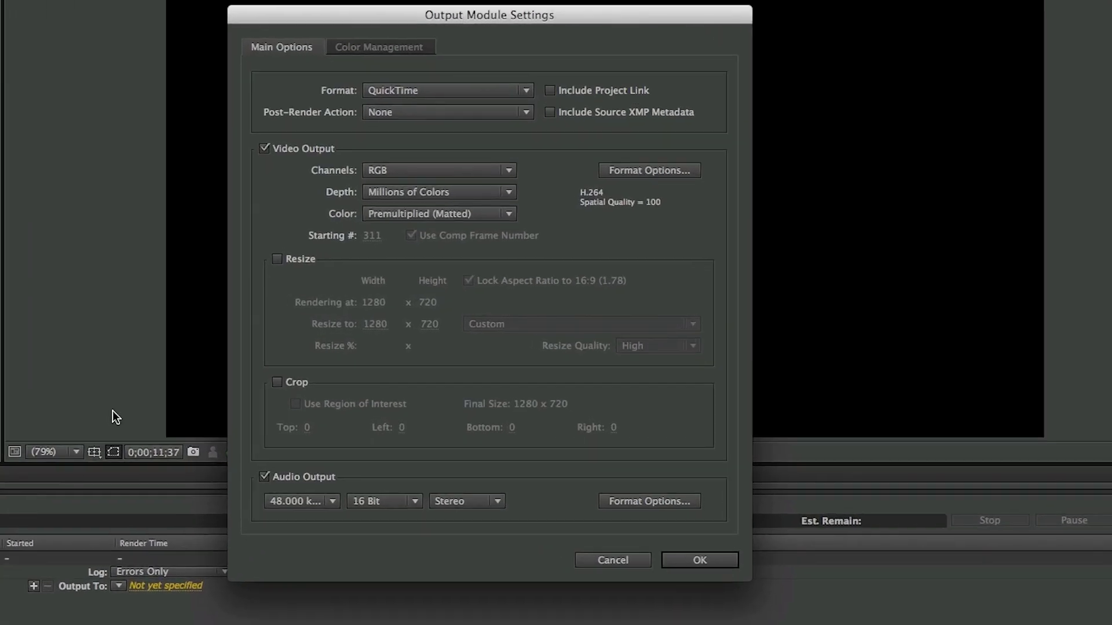
{"action": "left_click", "coordinate": [471, 88]}
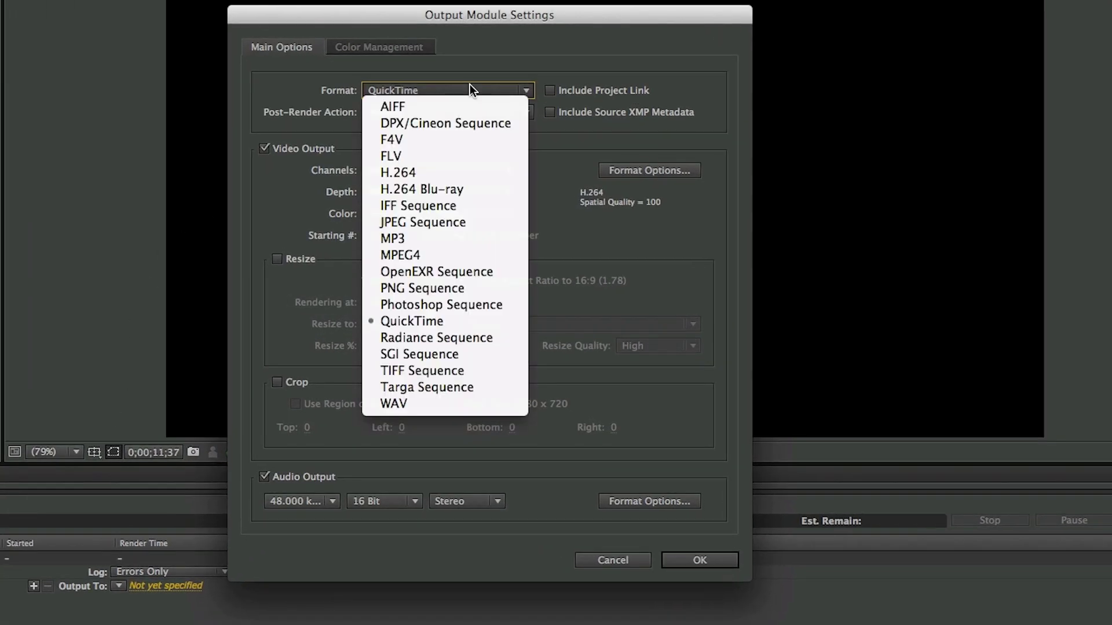
{"action": "left_click", "coordinate": [428, 323]}
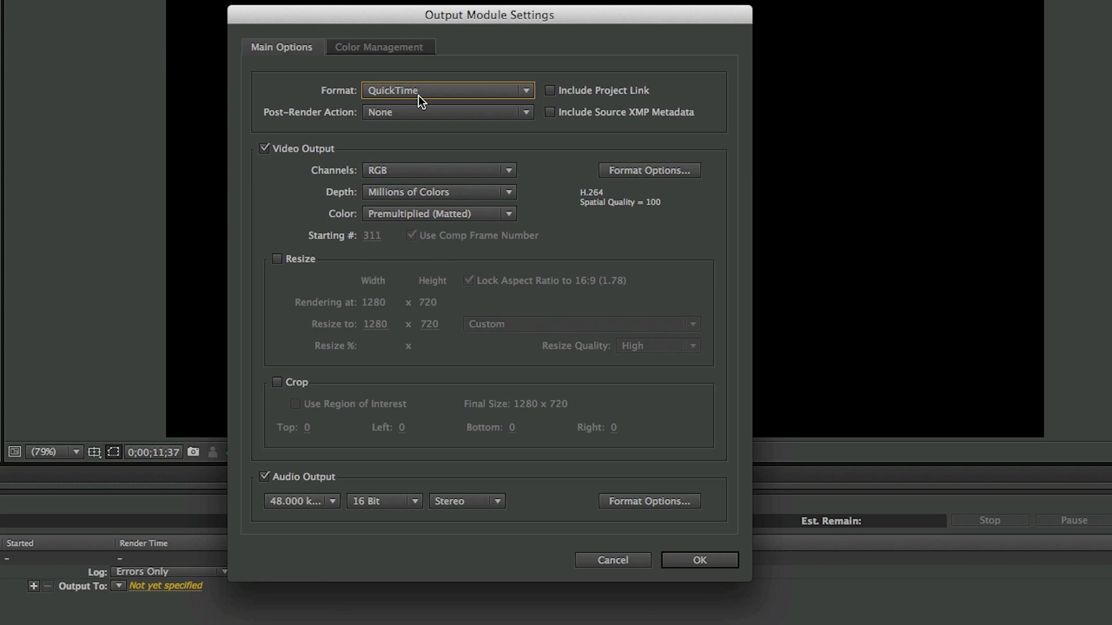
{"action": "left_click", "coordinate": [658, 169]}
Keep the H.264 codec at quality 100 with audio output enabled, and confirm the output module
{"action": "left_click", "coordinate": [477, 112]}
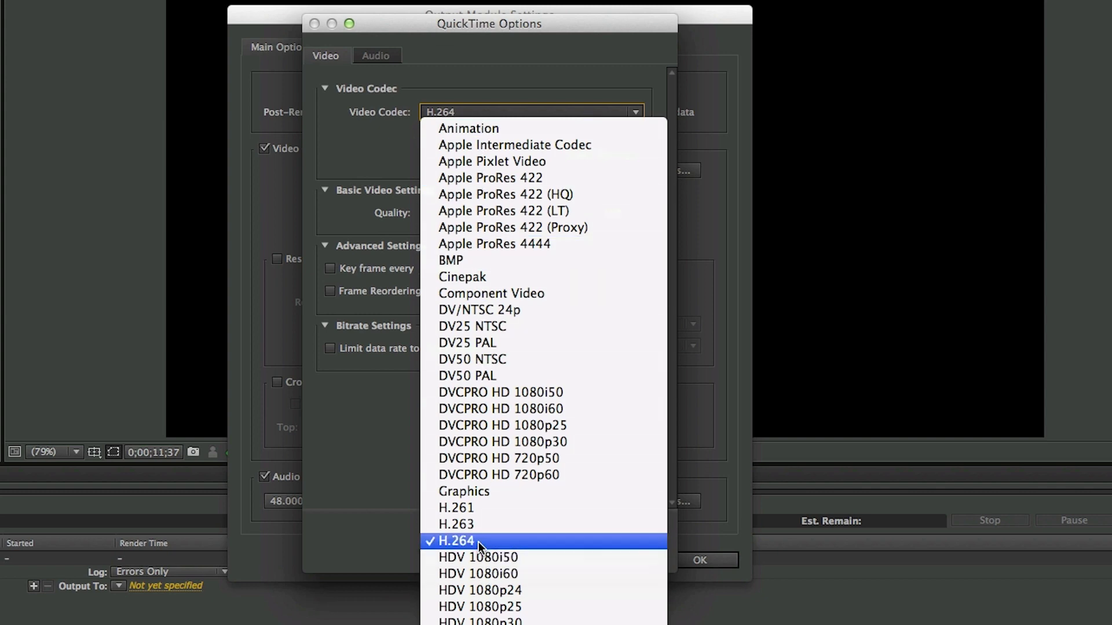
{"action": "left_click", "coordinate": [414, 173]}
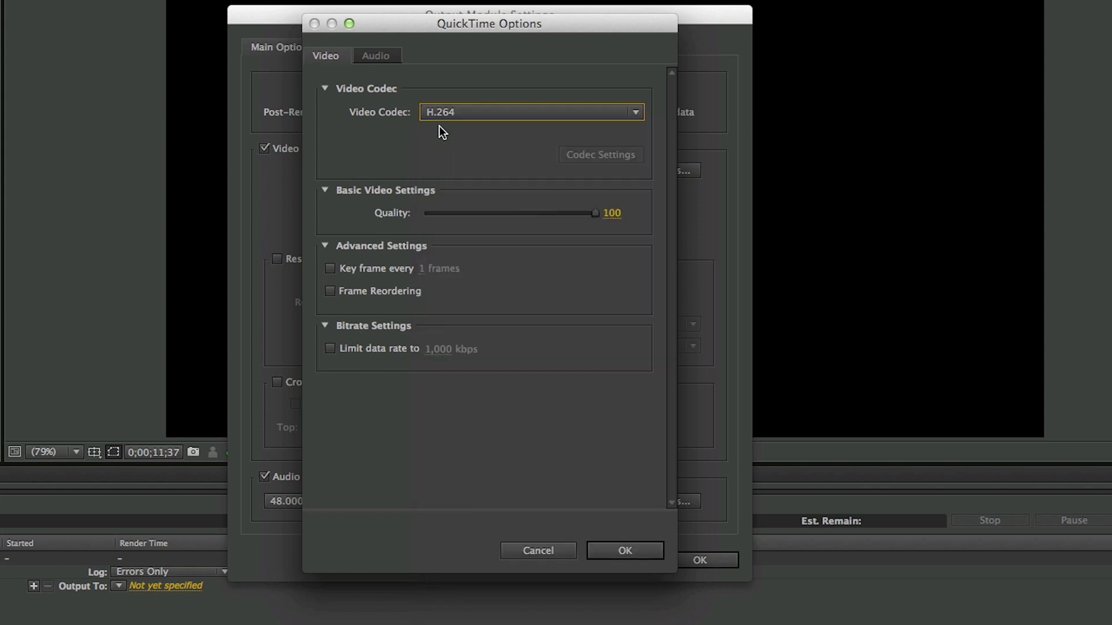
{"action": "left_click", "coordinate": [596, 214]}
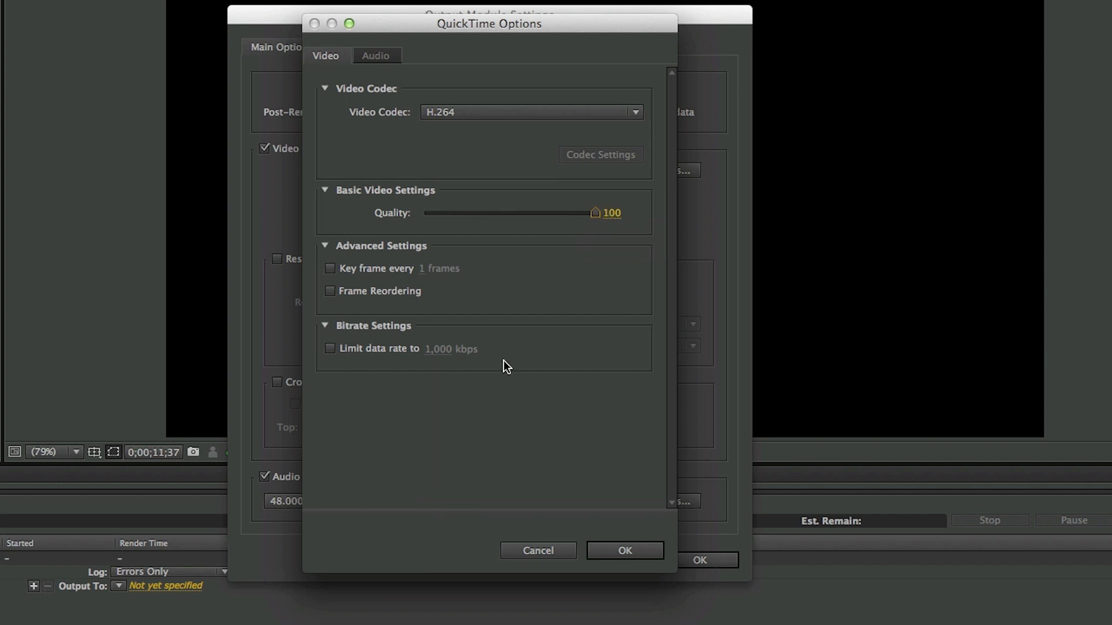
{"action": "left_click", "coordinate": [610, 552]}
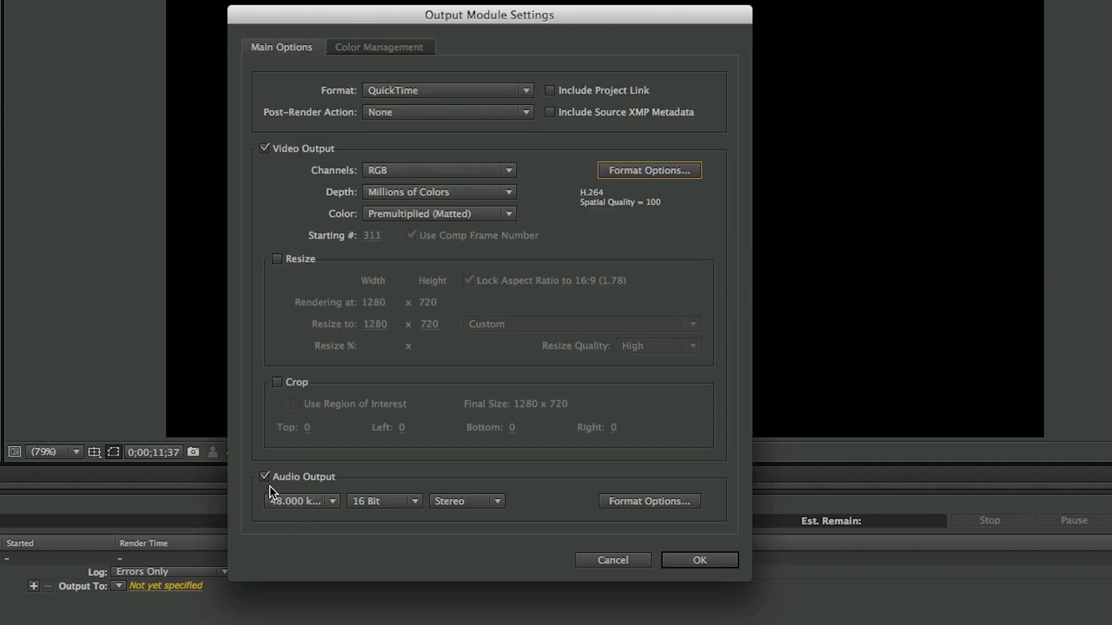
{"action": "left_click", "coordinate": [264, 477]}
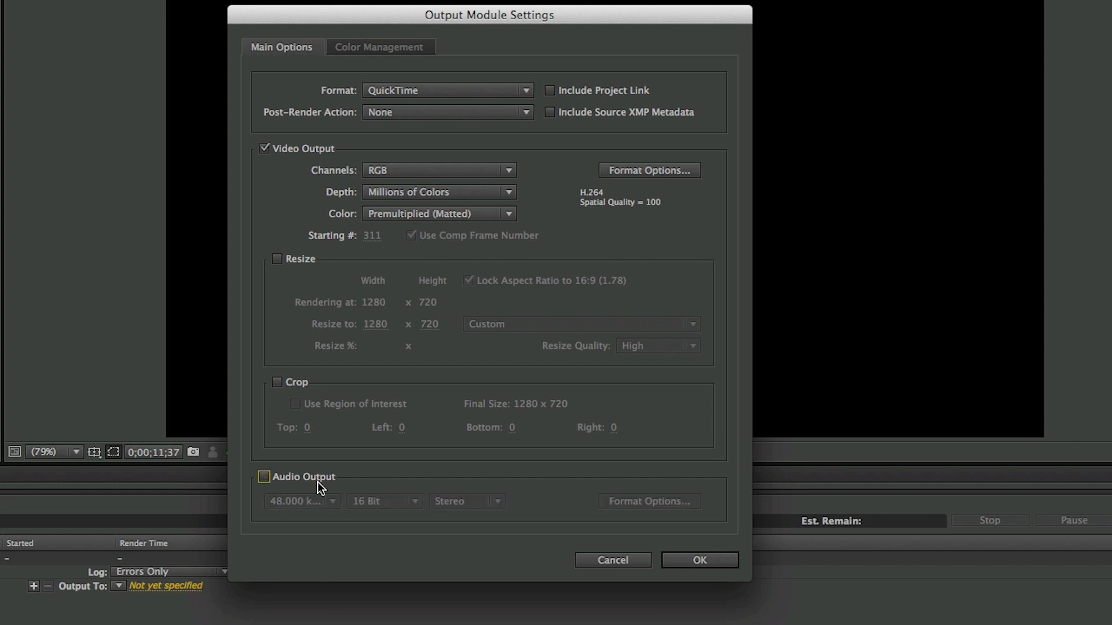
{"action": "left_click", "coordinate": [262, 478]}
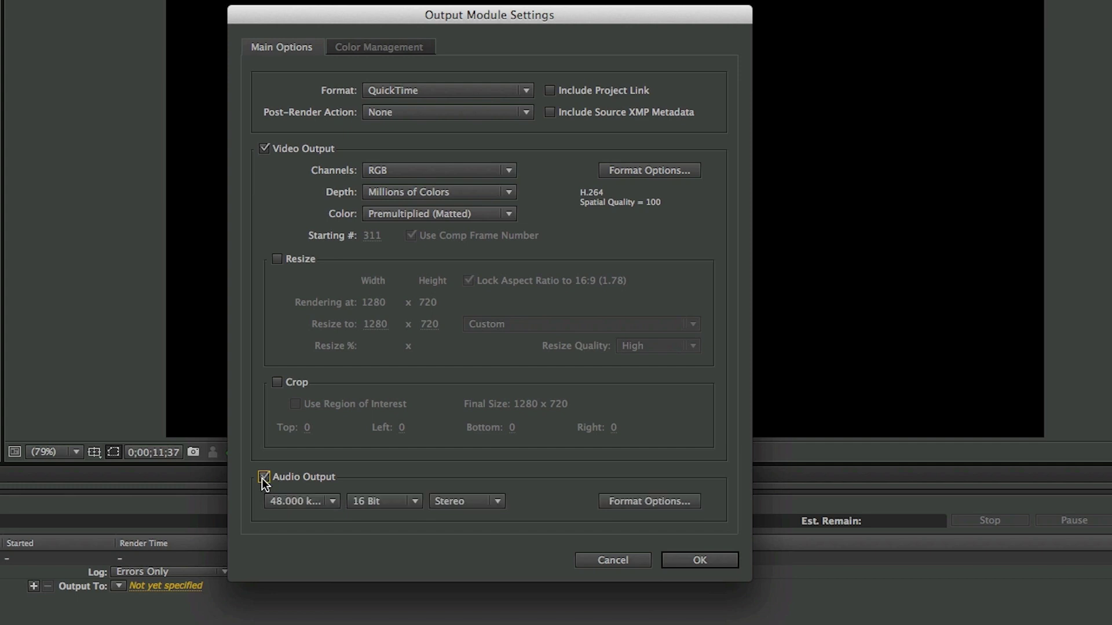
{"action": "left_click", "coordinate": [681, 559]}
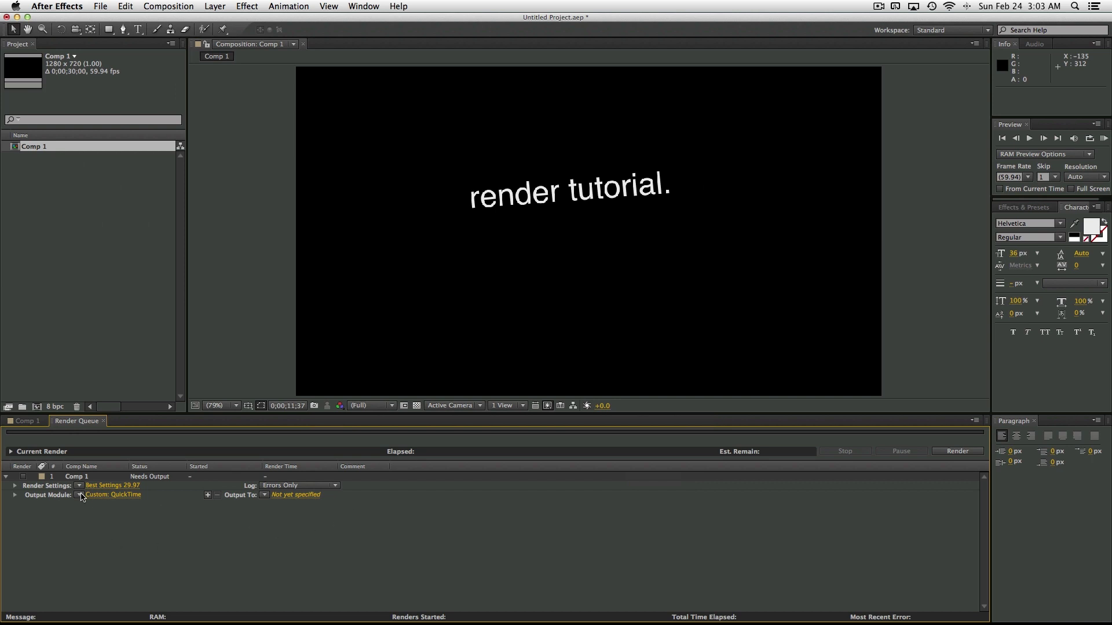
Save output module template 'QuickTime H.264 Best' as the Movie Default and apply it to Comp 1
{"action": "left_click", "coordinate": [81, 495]}
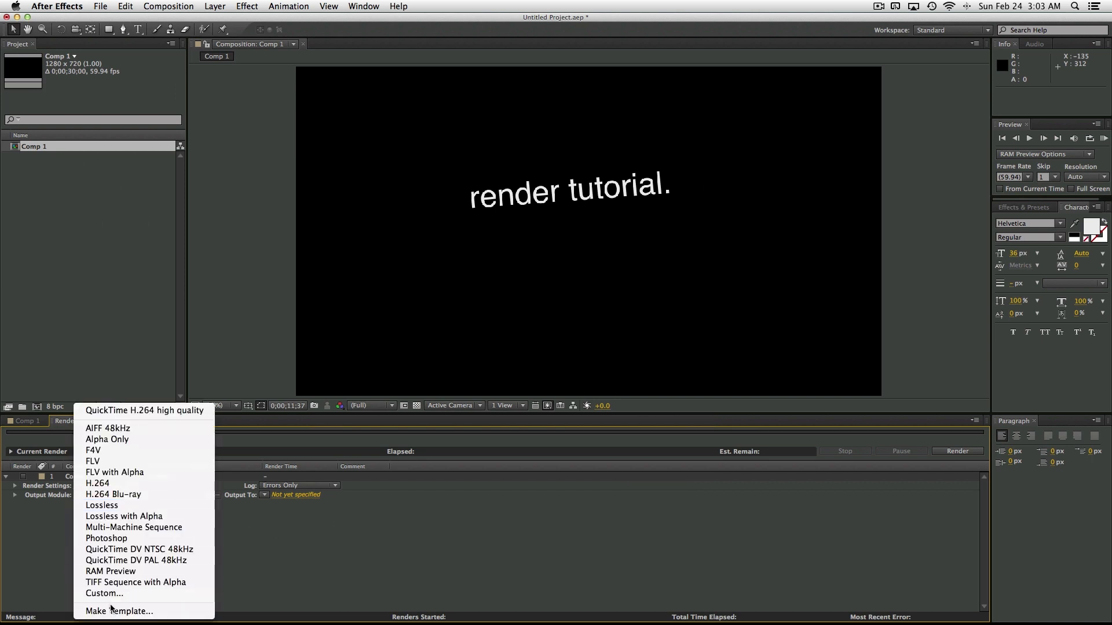
{"action": "left_click", "coordinate": [112, 611]}
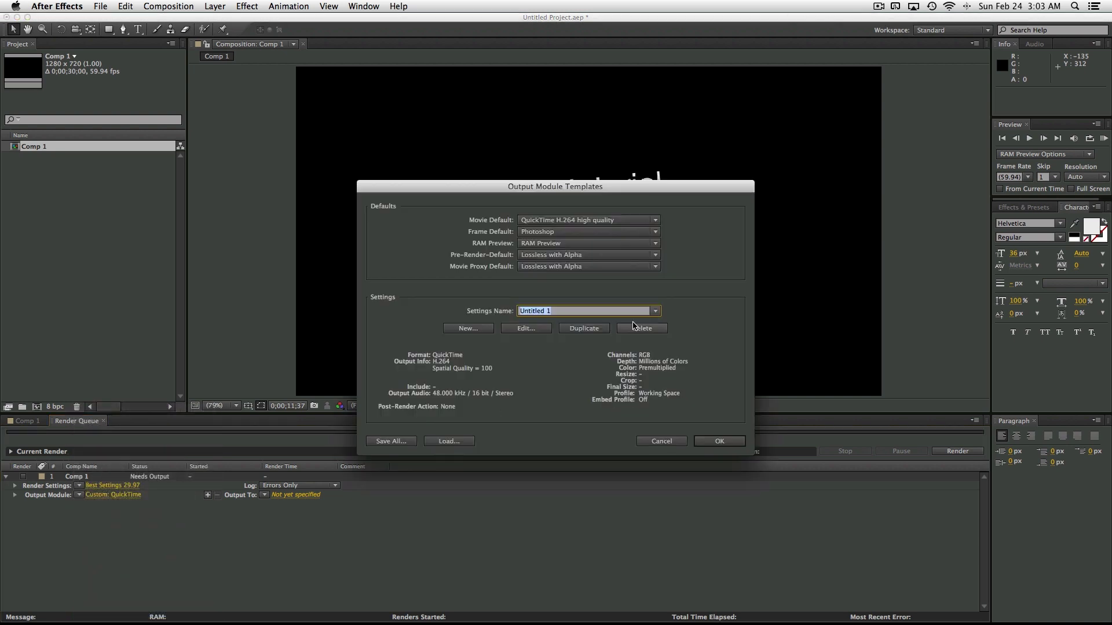
{"action": "type", "text": "QuickTime H.264 Best"}
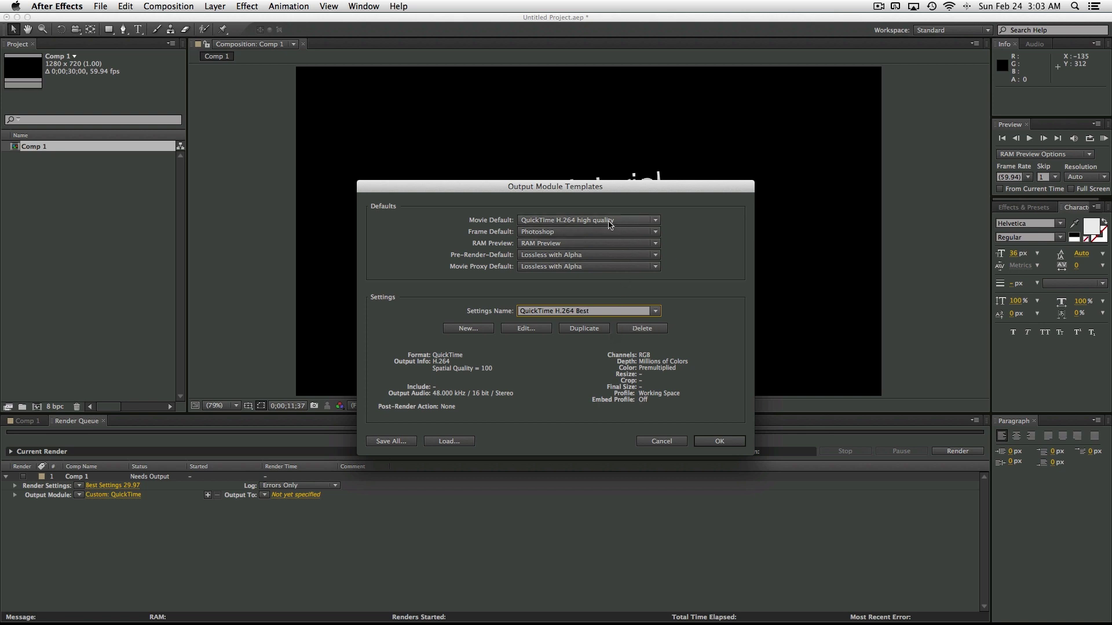
{"action": "left_click", "coordinate": [543, 221]}
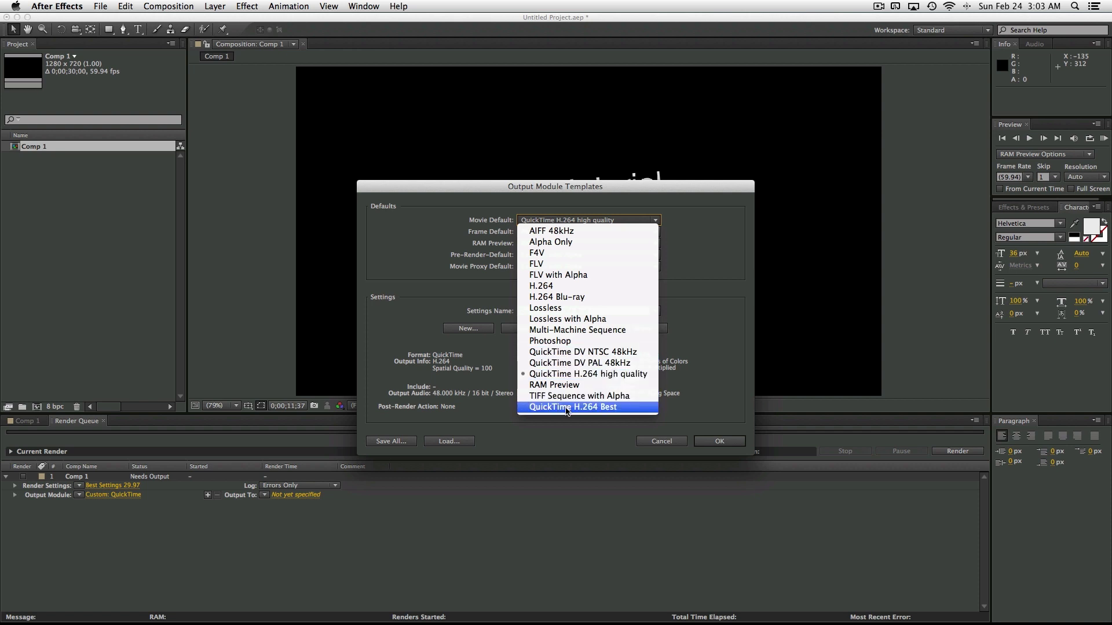
{"action": "left_click", "coordinate": [566, 409]}
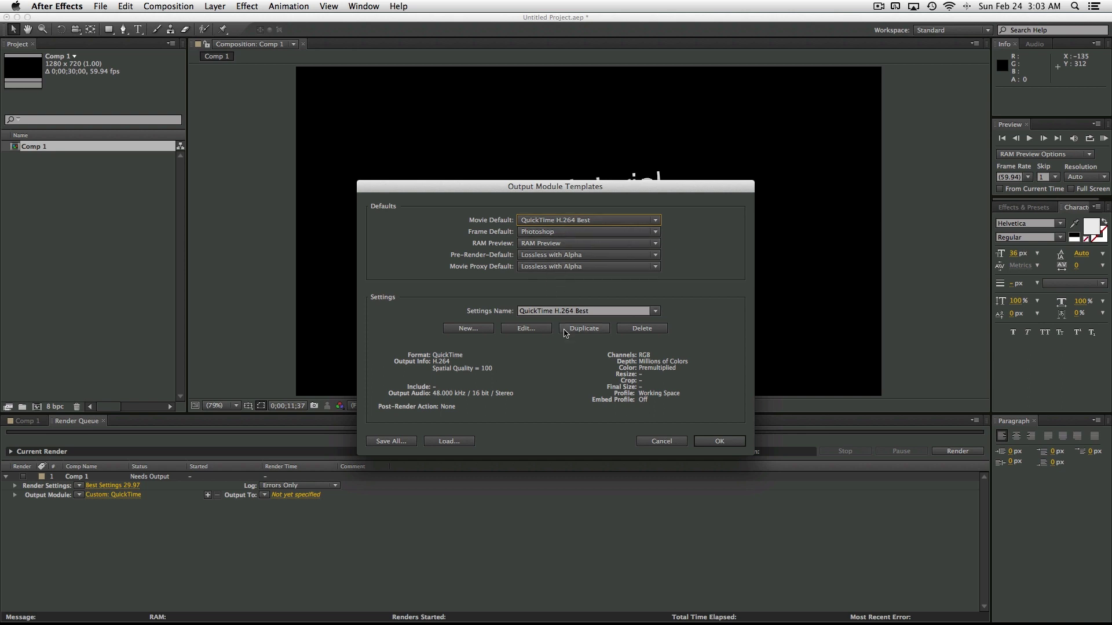
{"action": "left_click", "coordinate": [718, 444]}
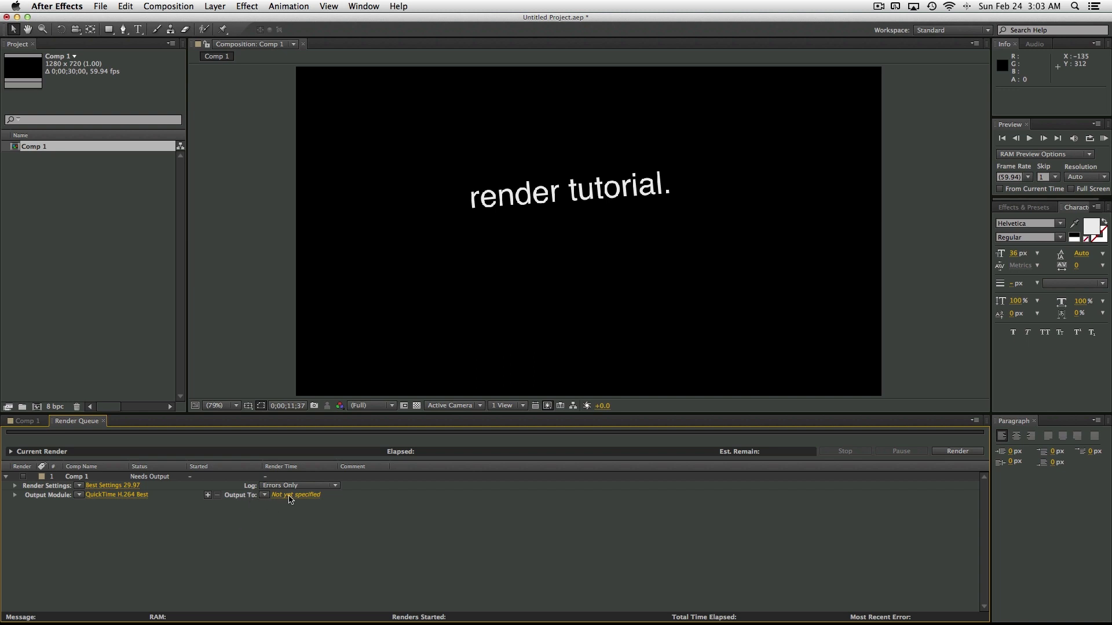
{"action": "left_click", "coordinate": [290, 497]}
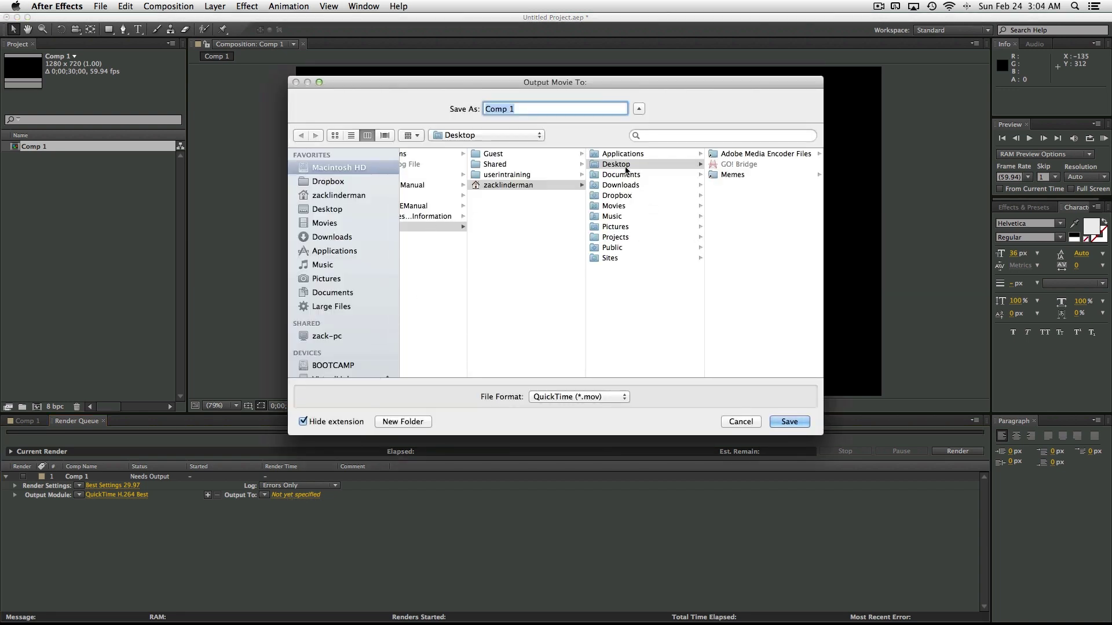
Set the render output to Comp 1.mov in the Desktop folder
{"action": "left_click", "coordinate": [626, 168]}
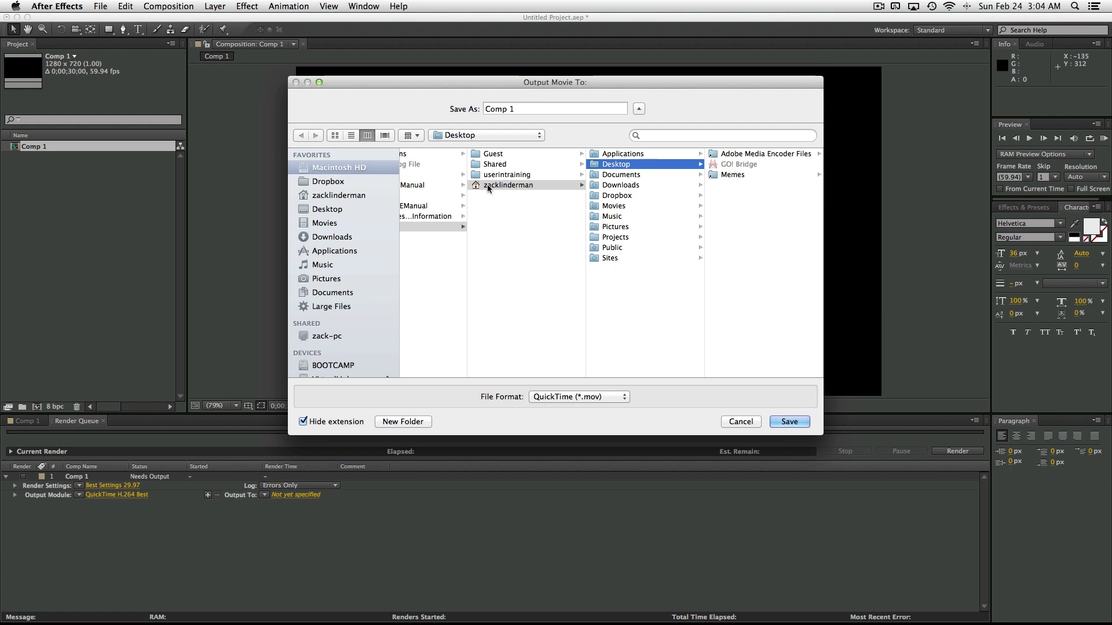
{"action": "left_click", "coordinate": [620, 207]}
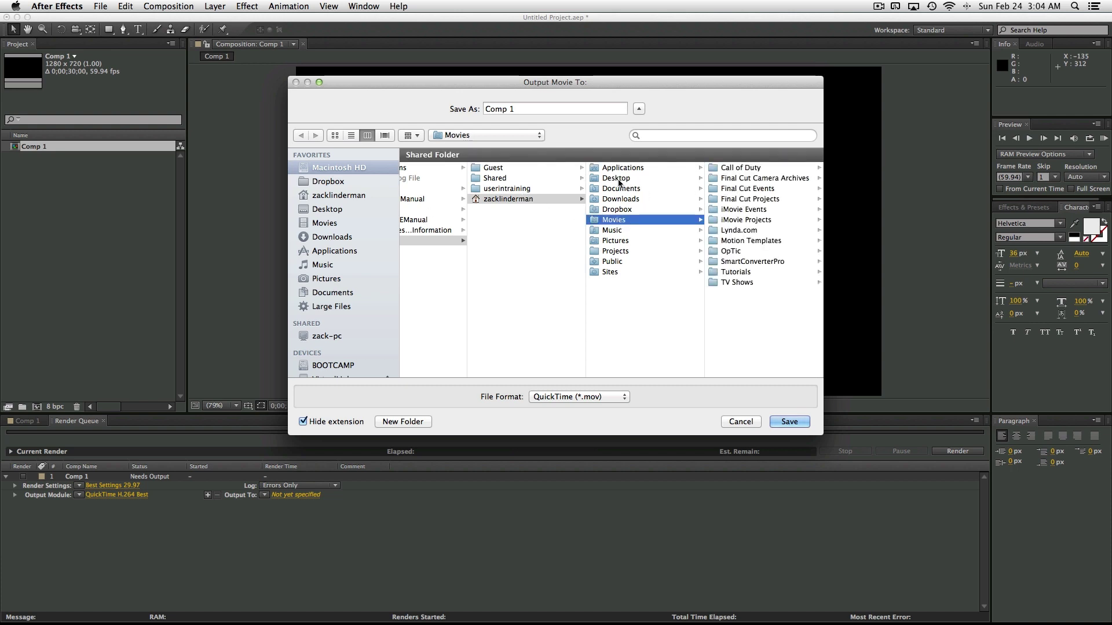
{"action": "left_click", "coordinate": [618, 181]}
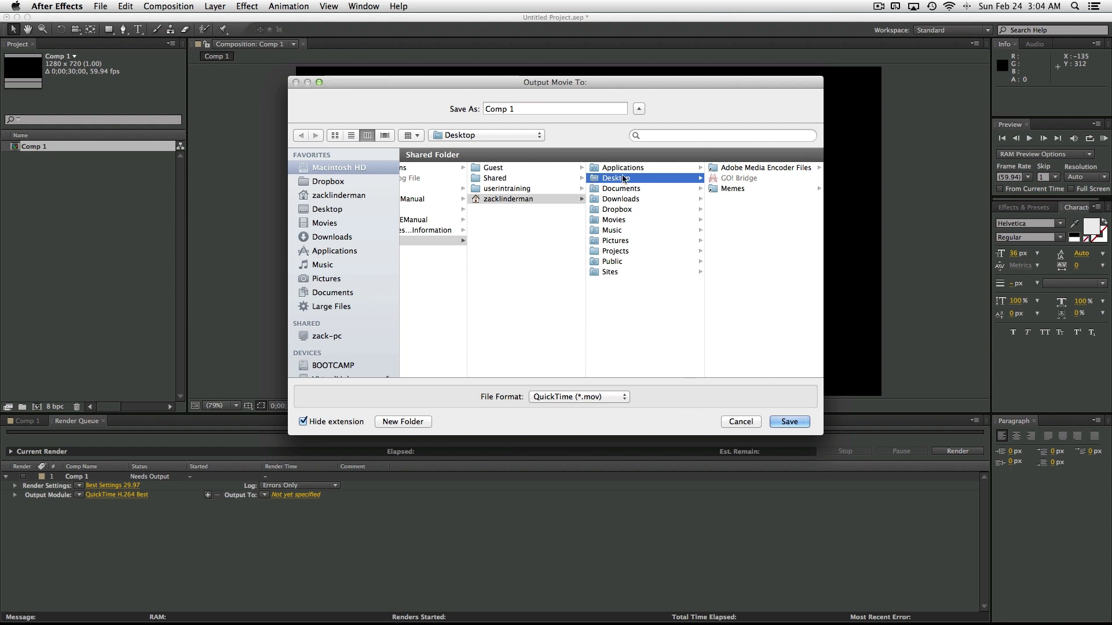
{"action": "left_click", "coordinate": [785, 422]}
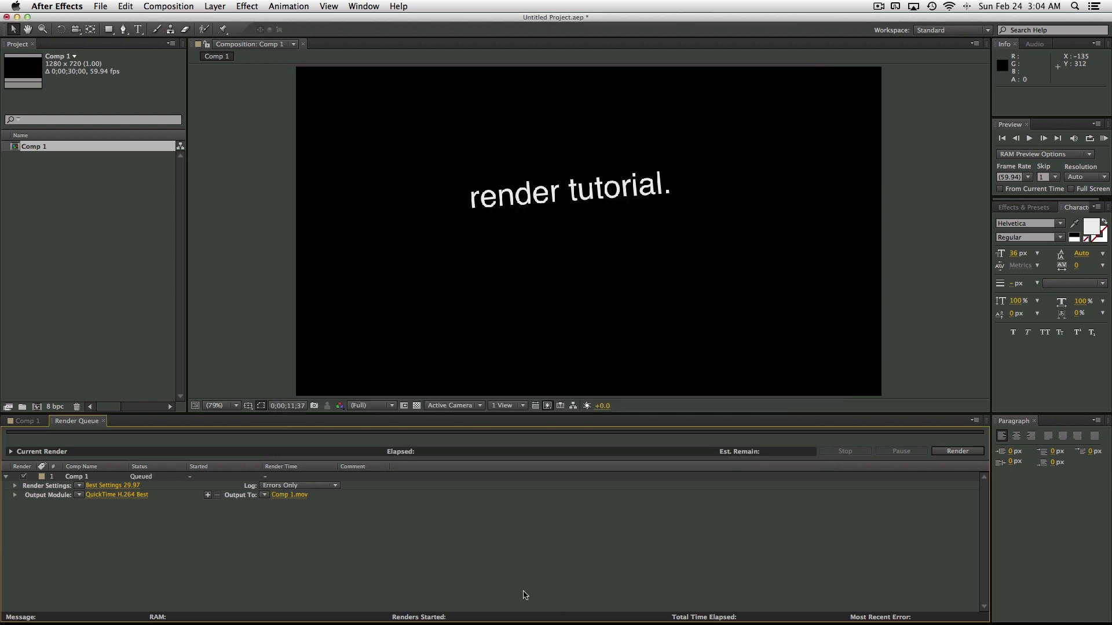
Rename the output file to Render Tutorial.mov and render the comp
{"action": "left_click", "coordinate": [293, 497]}
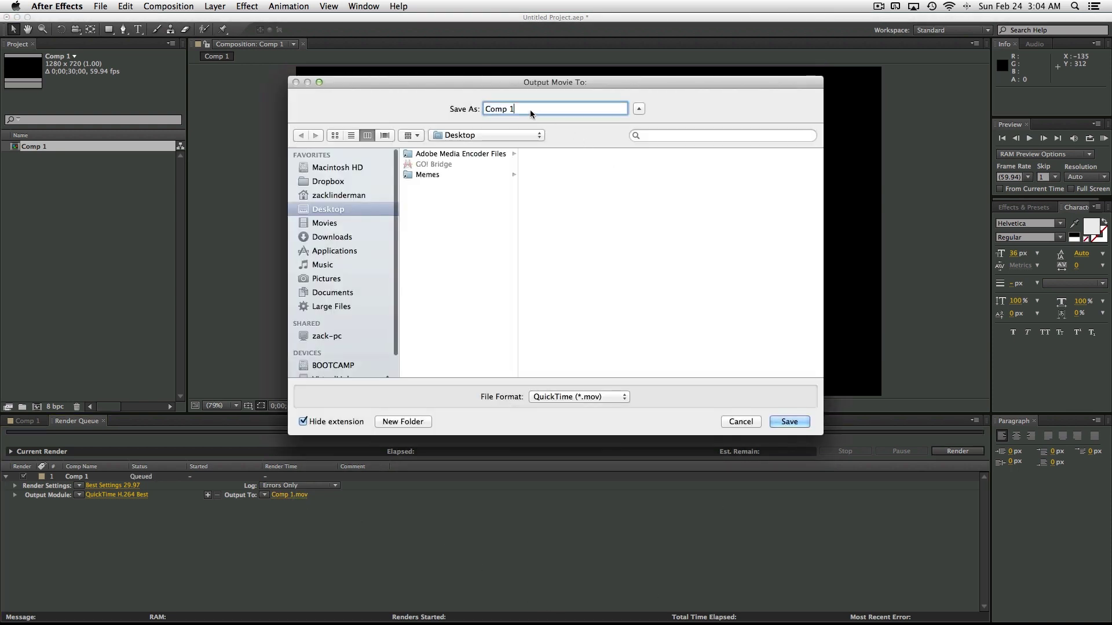
{"action": "type", "text": "R"}
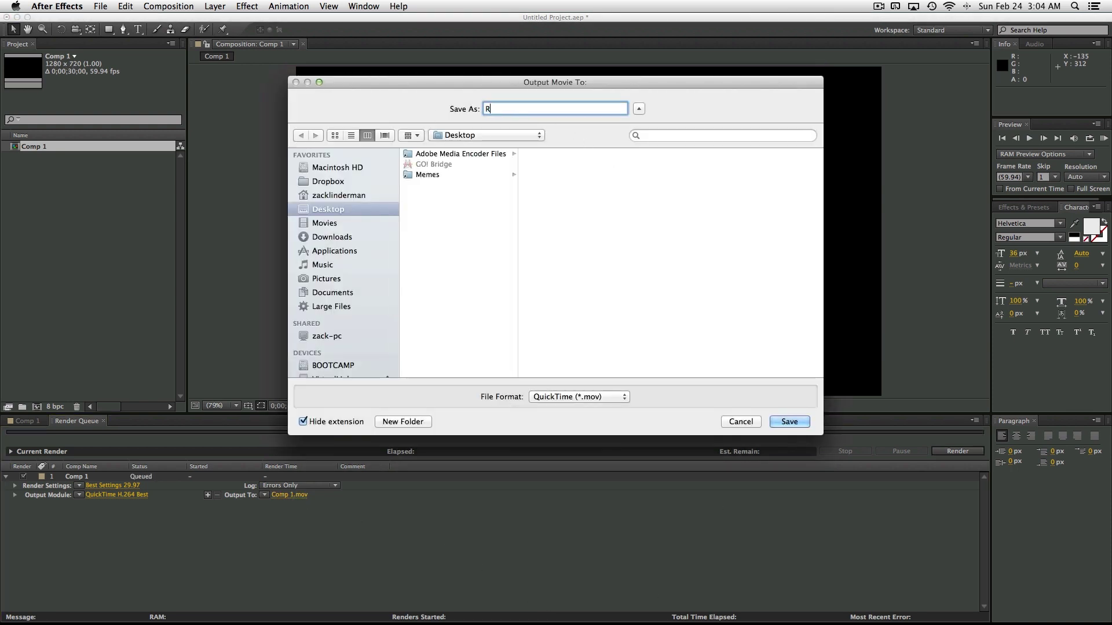
{"action": "type", "text": "ender Tutorial"}
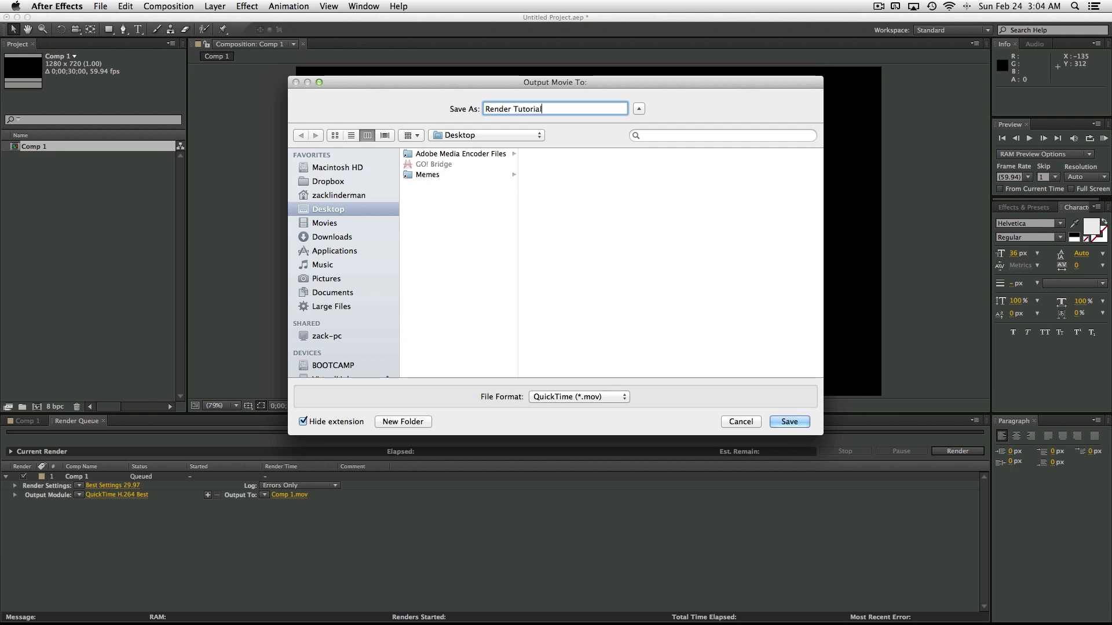
{"action": "left_click", "coordinate": [795, 418]}
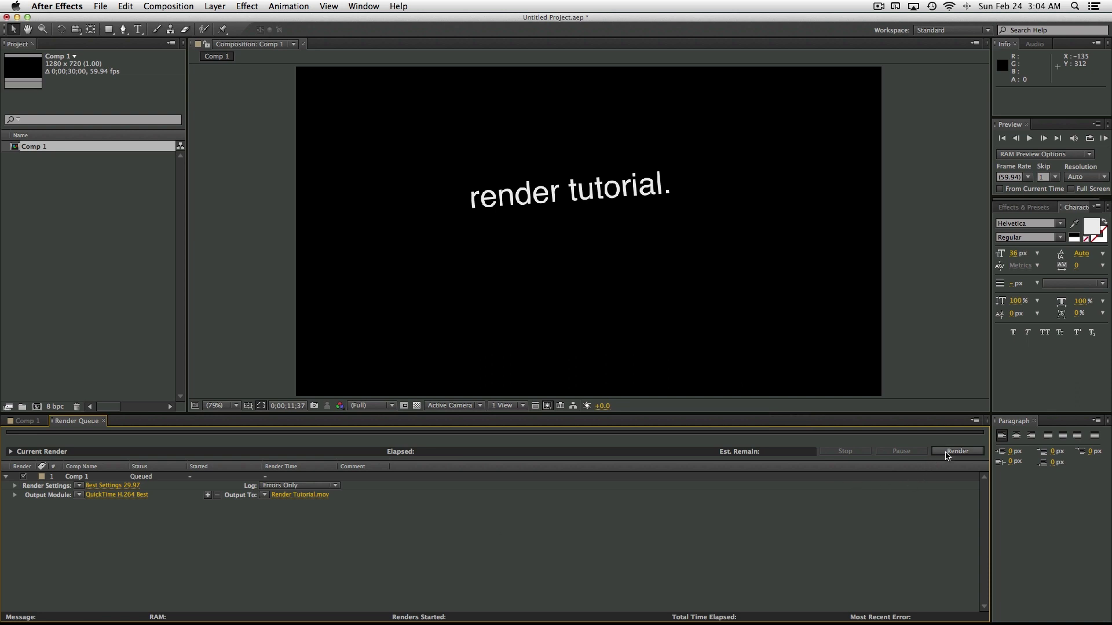
{"action": "left_click", "coordinate": [946, 452]}
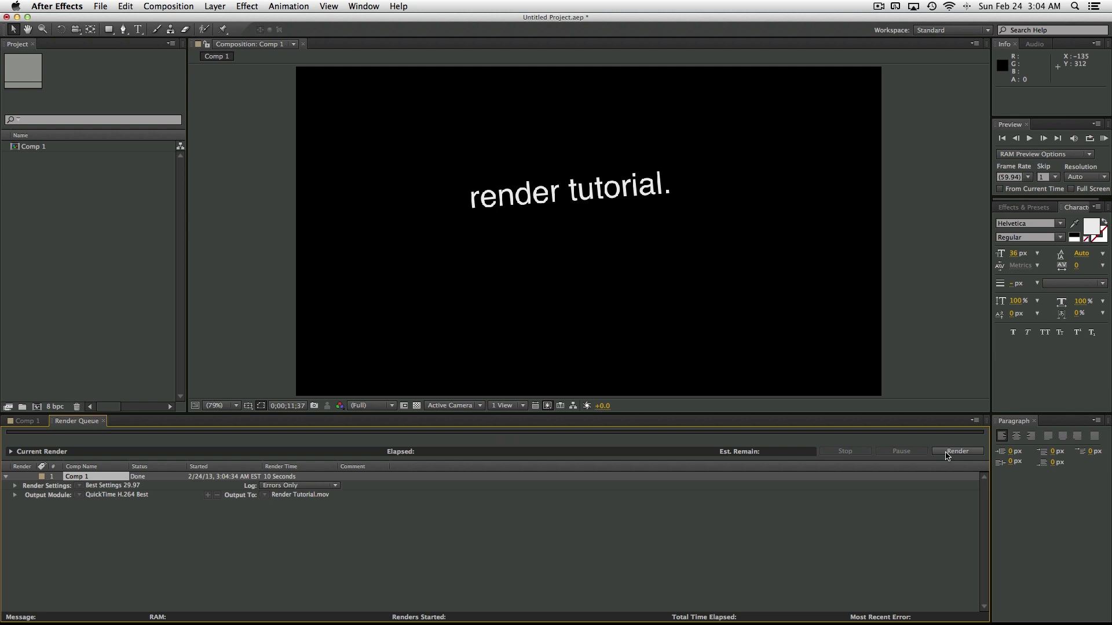
Minimize After Effects and play Render Tutorial.mov from the desktop in QuickTime Player
{"action": "left_click", "coordinate": [17, 17]}
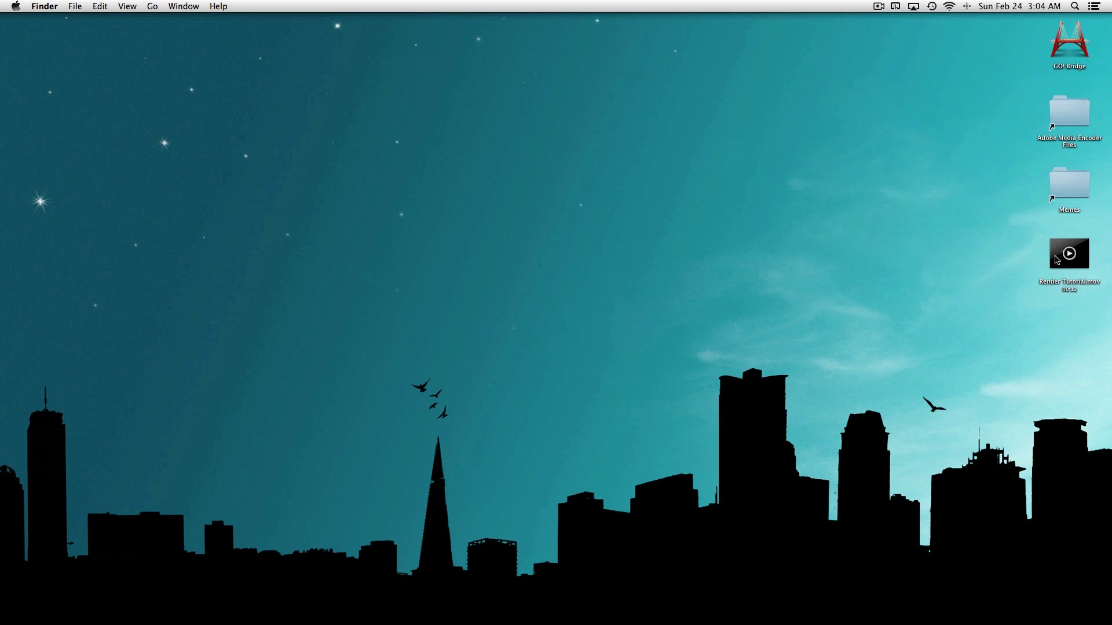
{"action": "double_click", "coordinate": [1056, 260]}
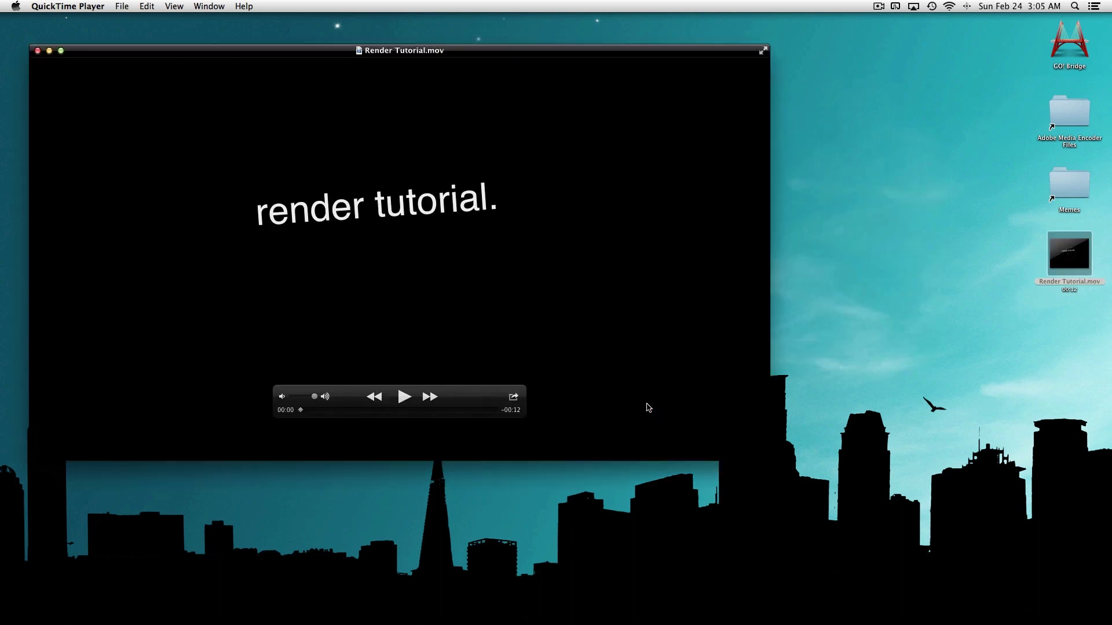
{"action": "left_click", "coordinate": [405, 400]}
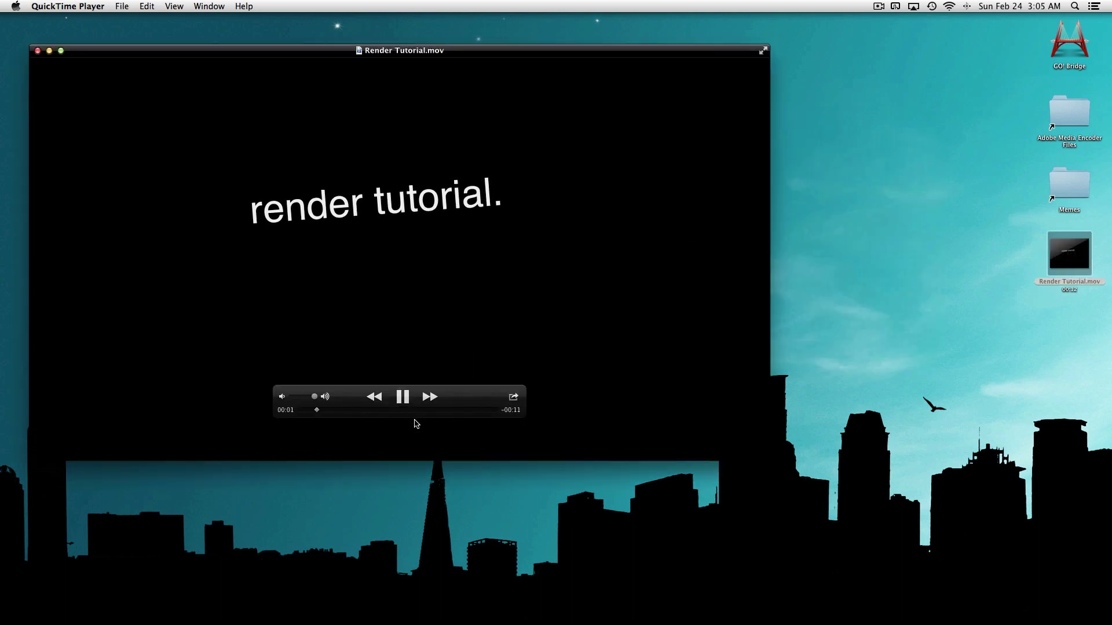